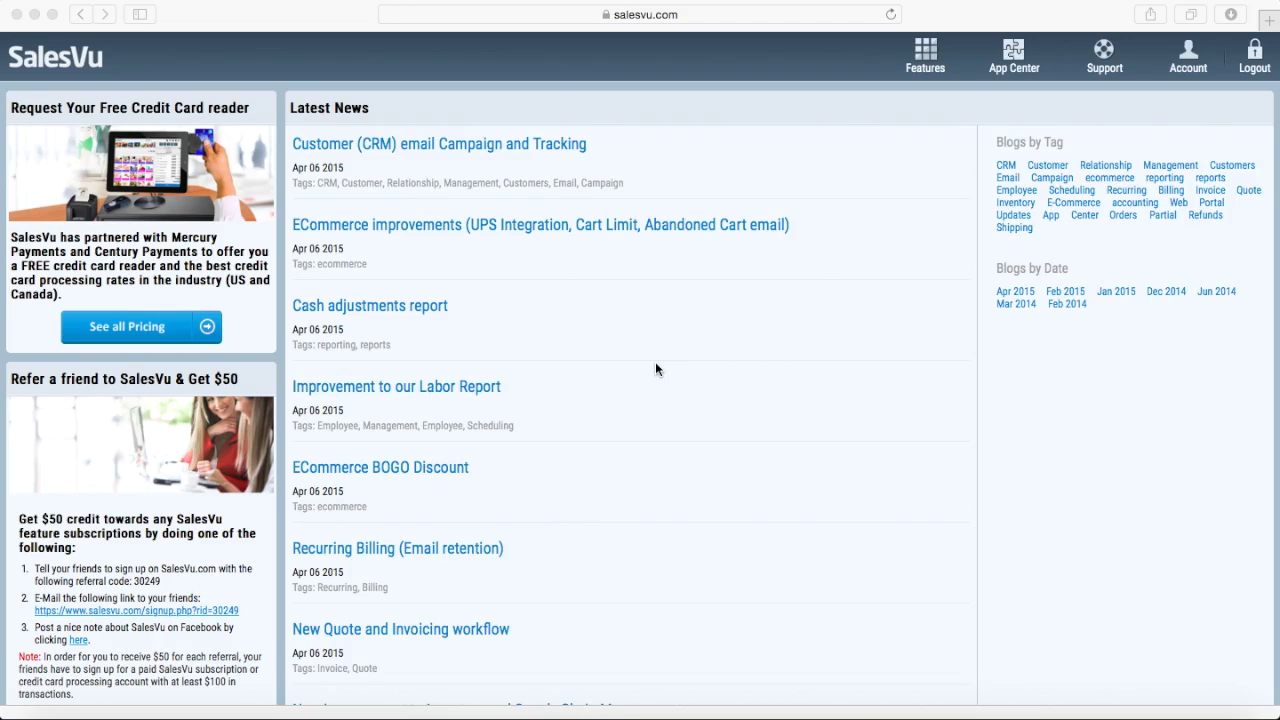
- Go through Features > Appointments to the staff Appointment Layout Management page
click(919, 60)
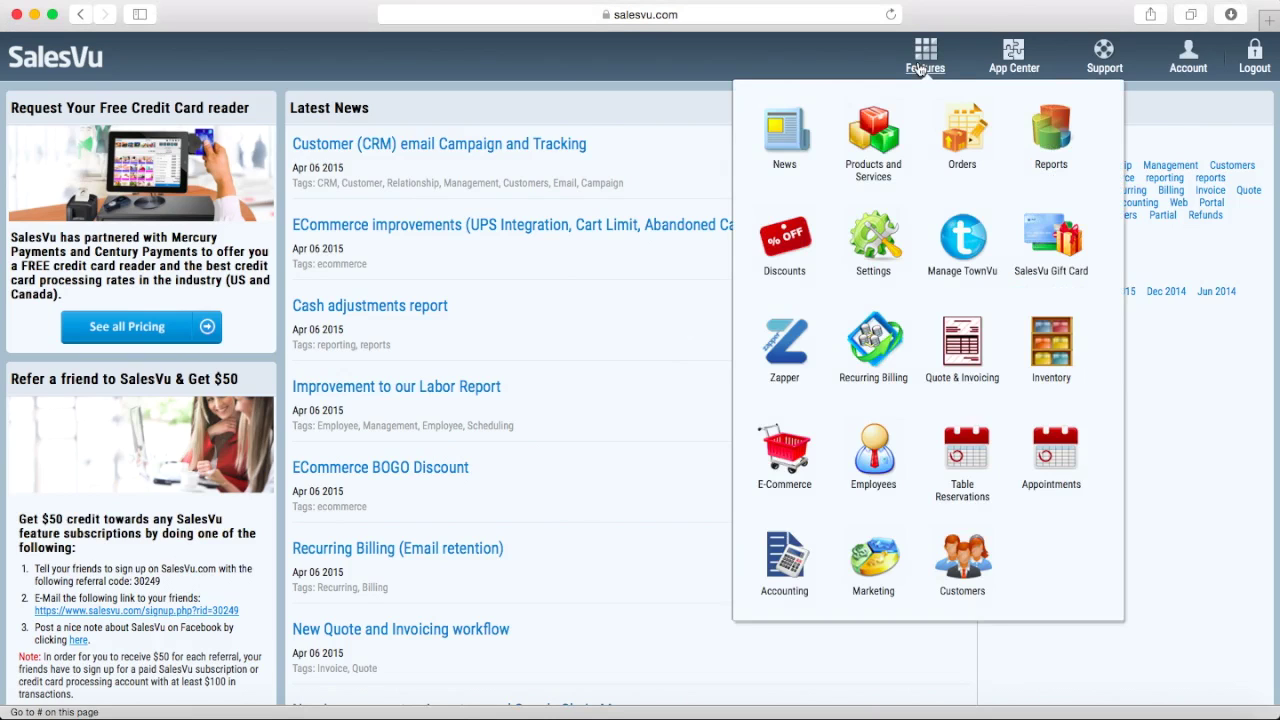
click(1057, 465)
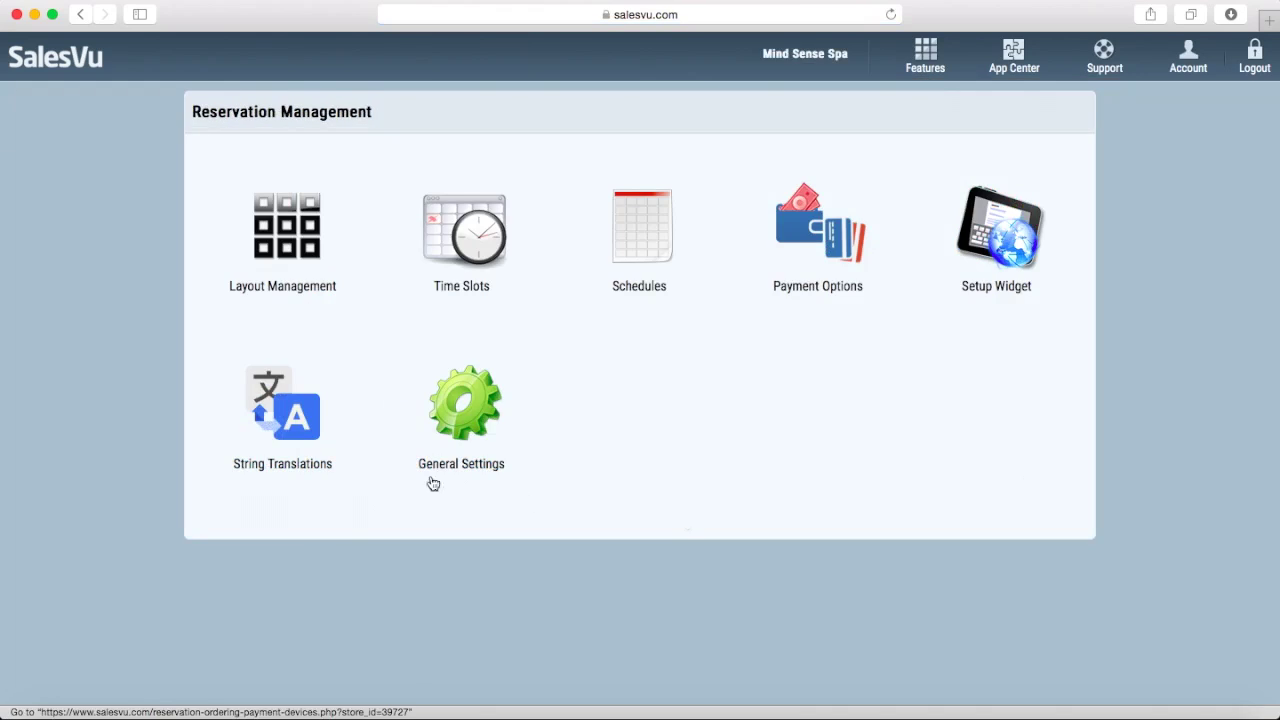
click(270, 218)
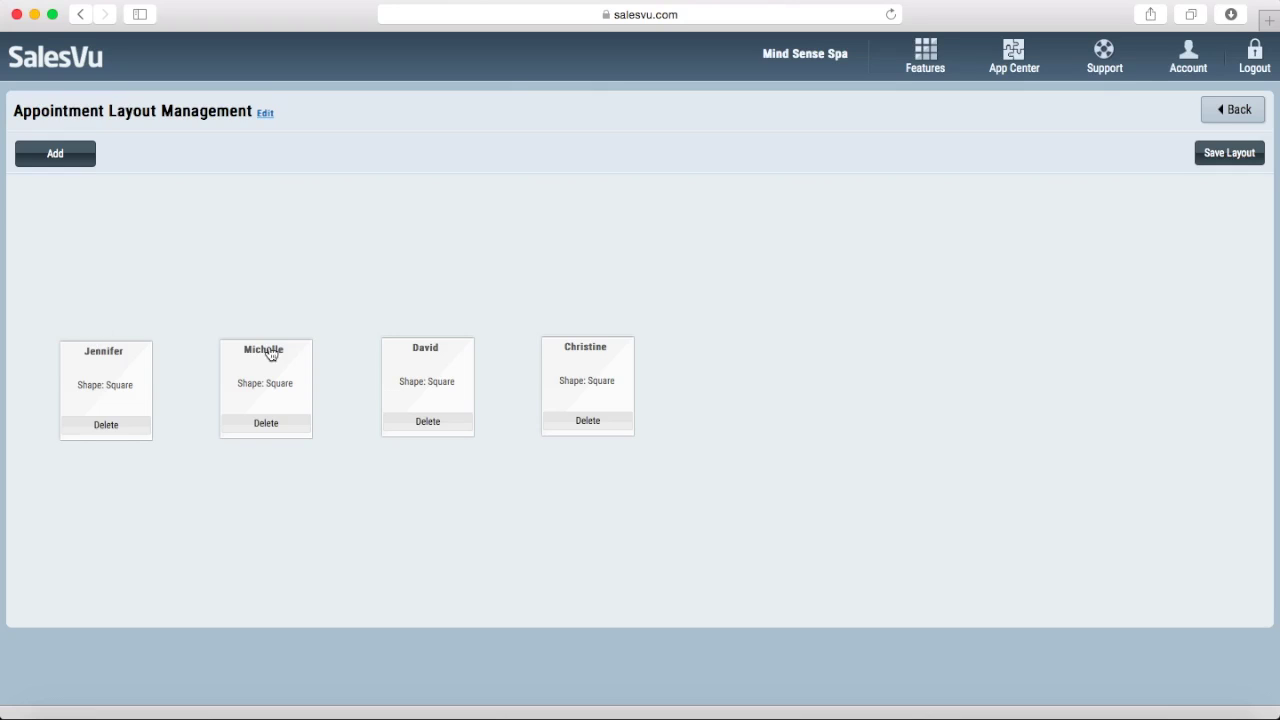
- Add a staff resource named 'Sarah', place it at the end of the staff row, and save the layout
click(82, 156)
triple_click(186, 188)
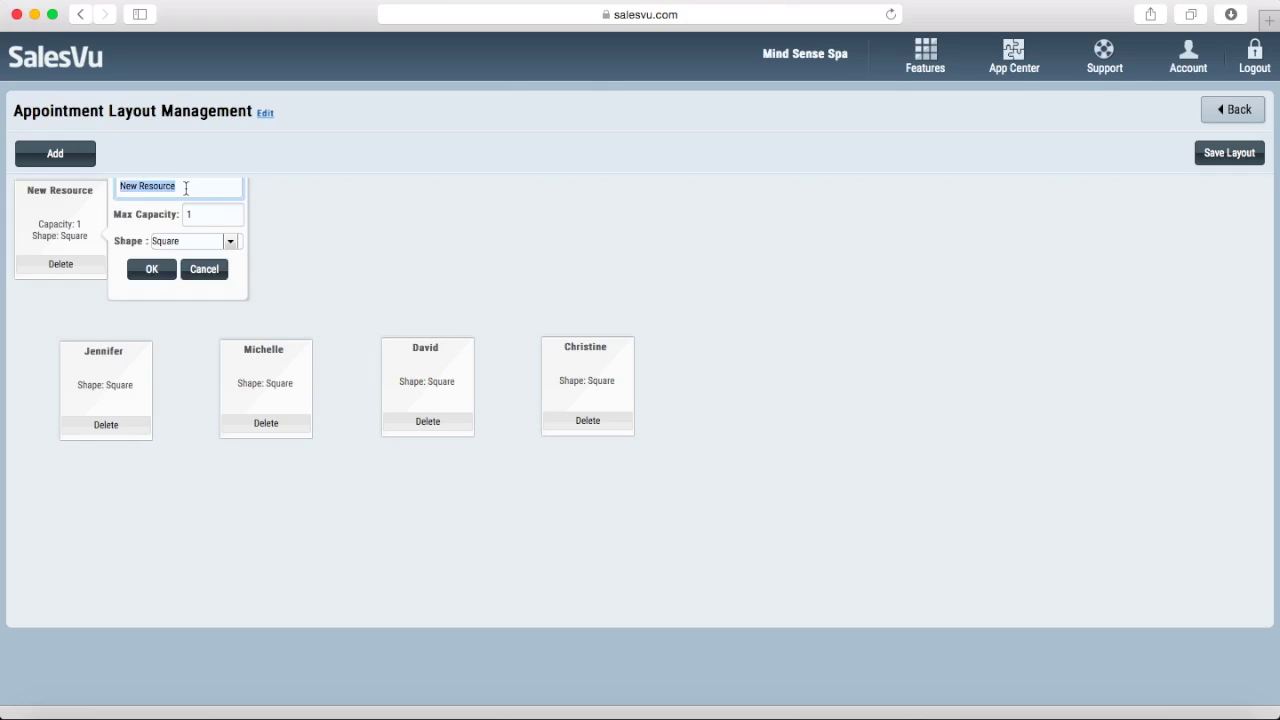
text(Sarah)
click(148, 273)
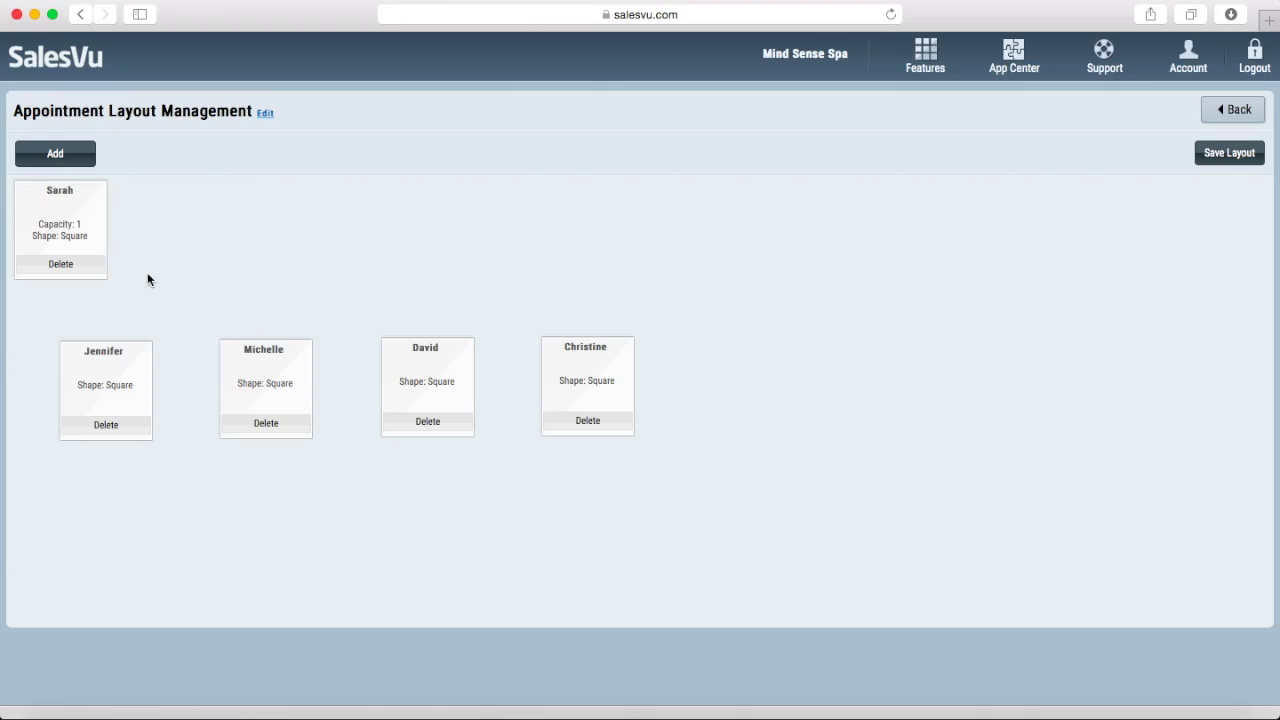
drag(89, 203, 749, 360)
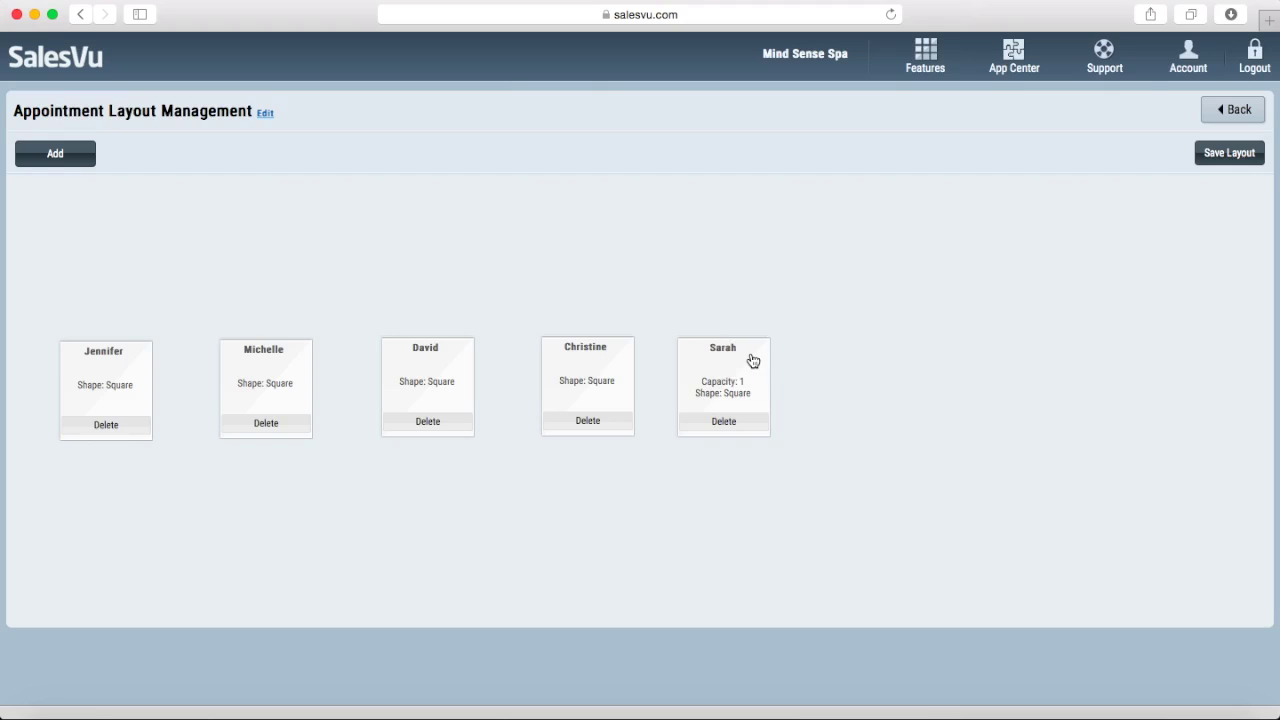
click(1244, 158)
key(super+Tab)
key(super+Tab)
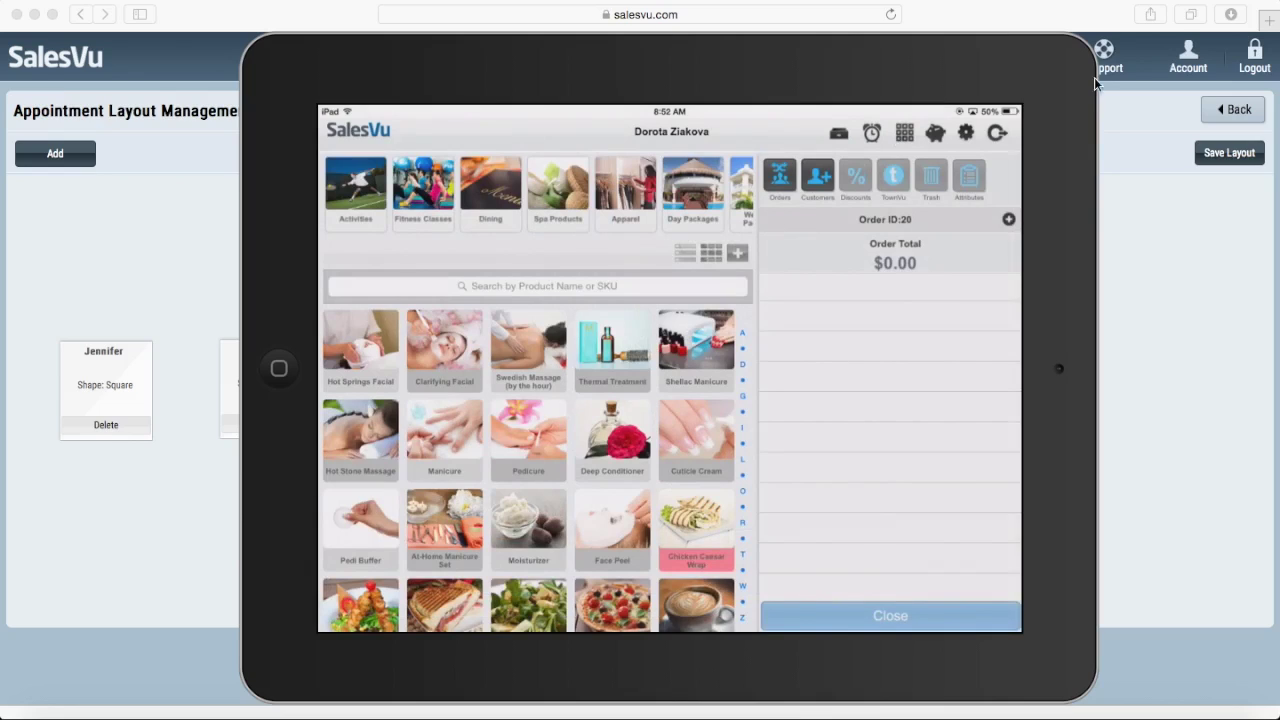
- Return to Reservation Management, open Time Slots, and start a new time slot
click(1222, 121)
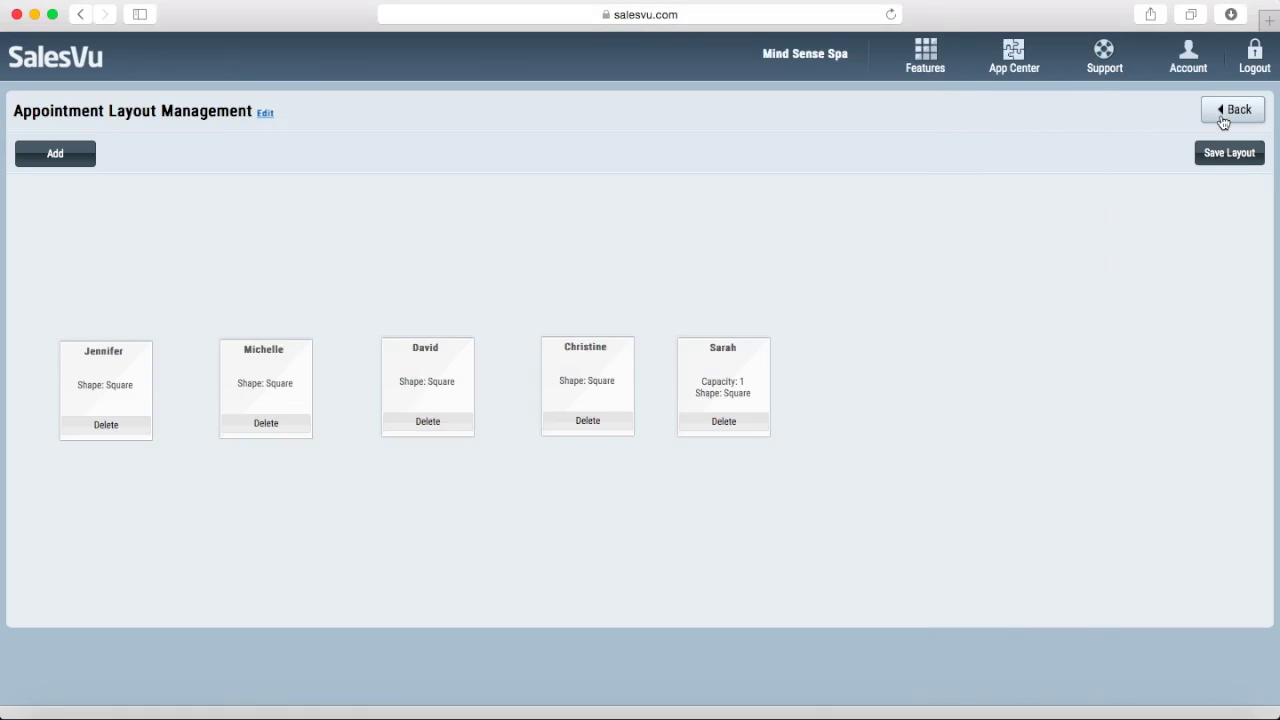
click(1222, 118)
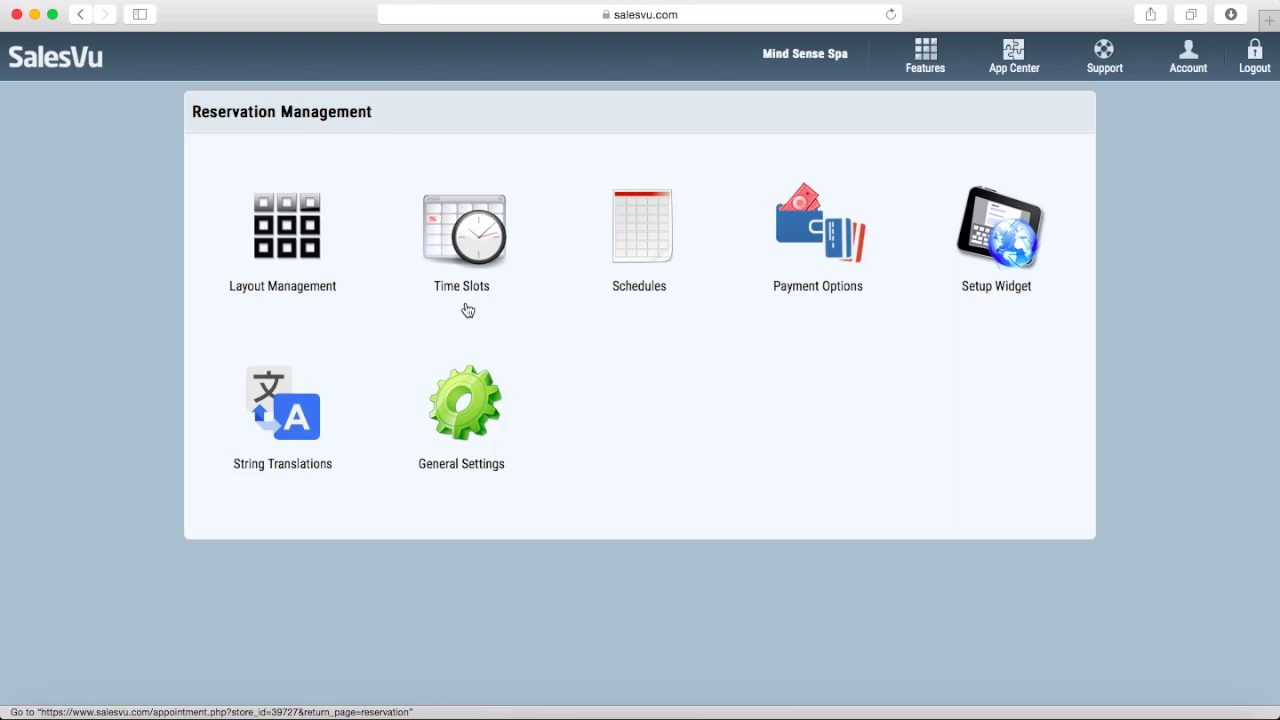
click(478, 240)
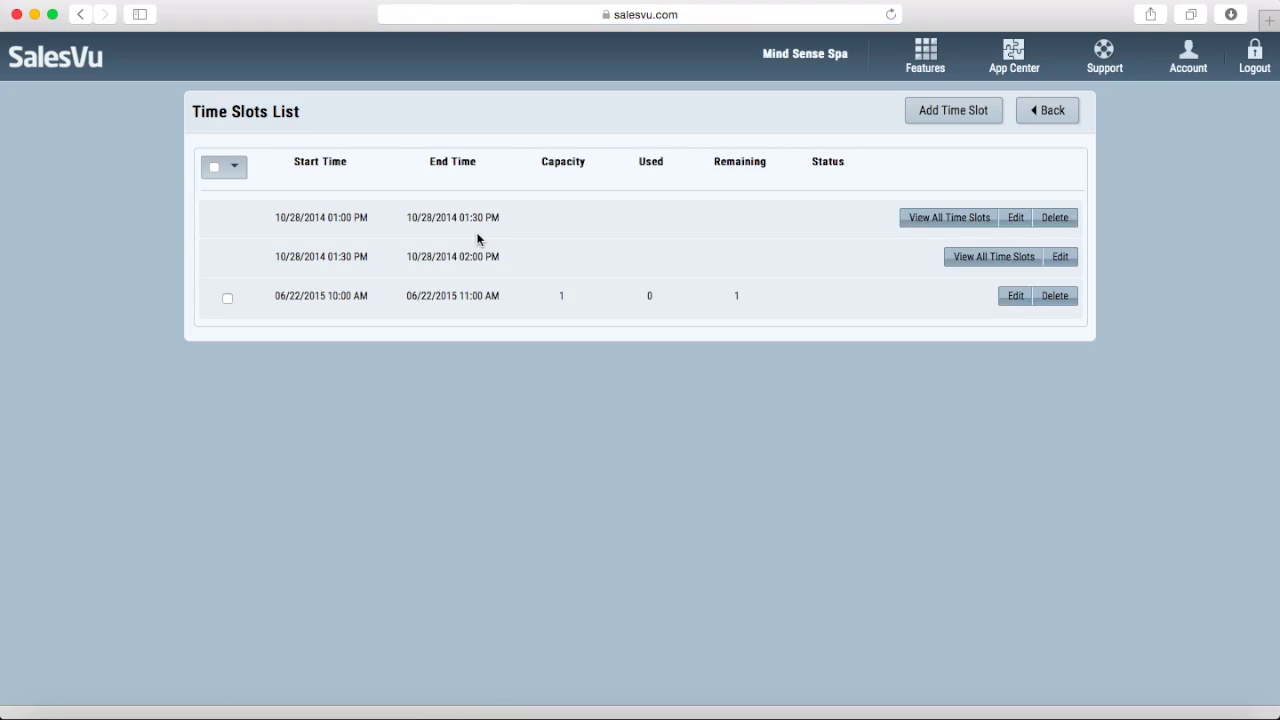
click(941, 112)
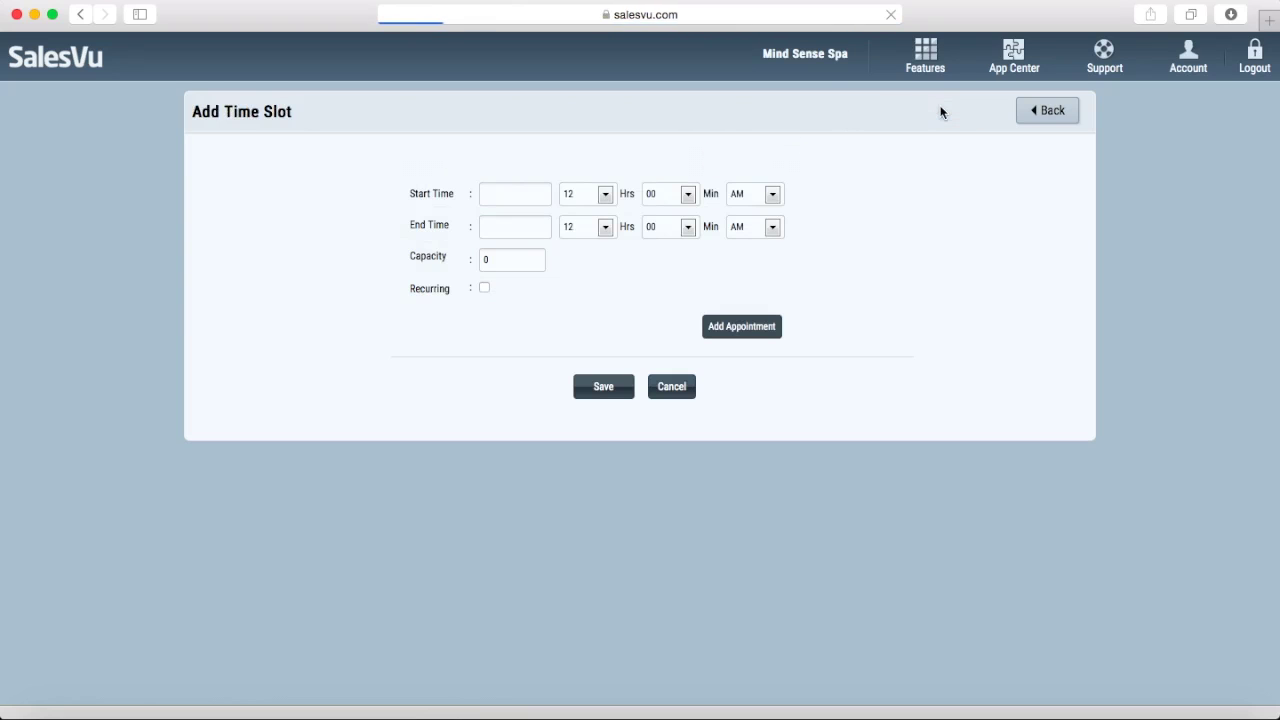
- Set the slot to 06/22/2015 from 10:00 to 11:00 AM with capacity 5
click(496, 195)
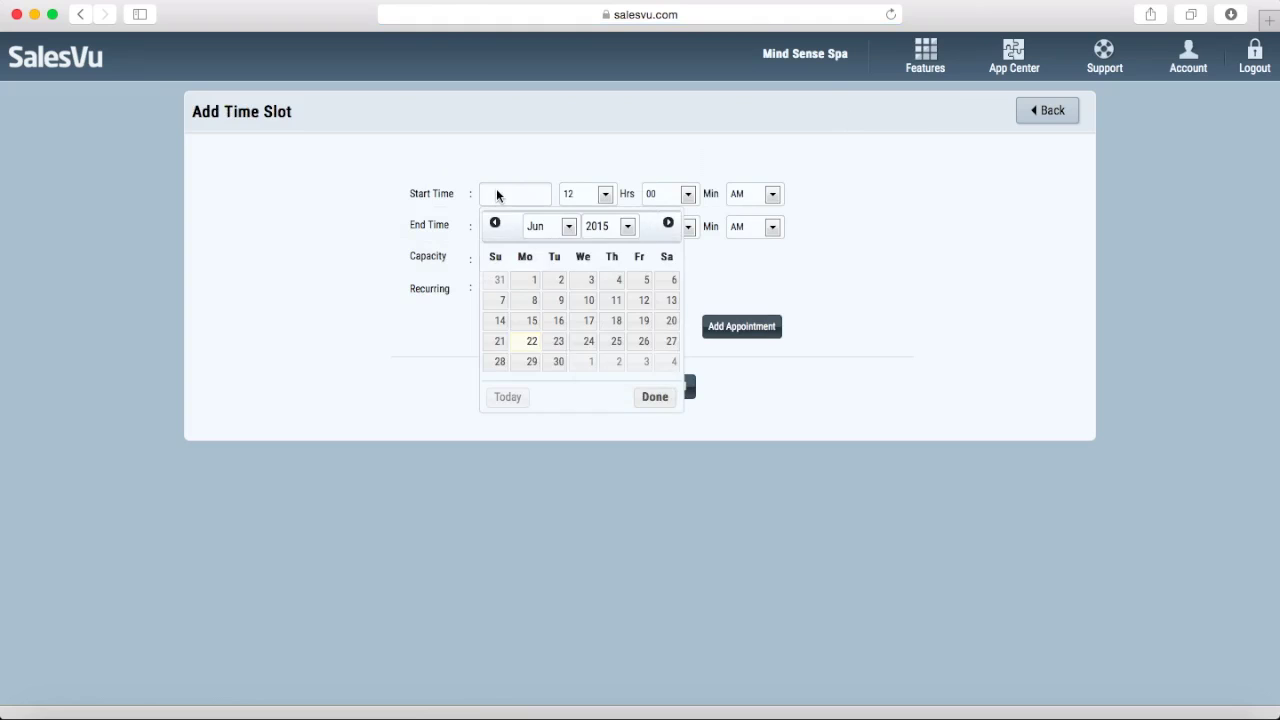
click(527, 340)
click(606, 194)
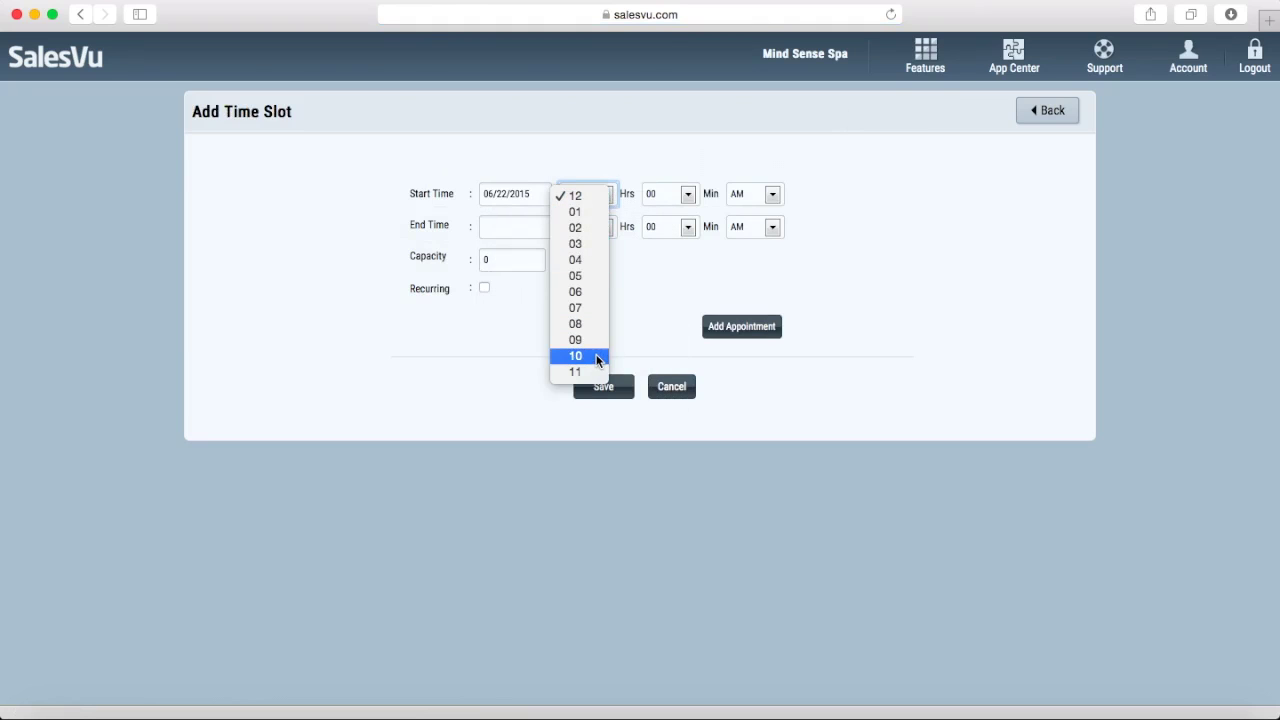
click(597, 360)
click(533, 230)
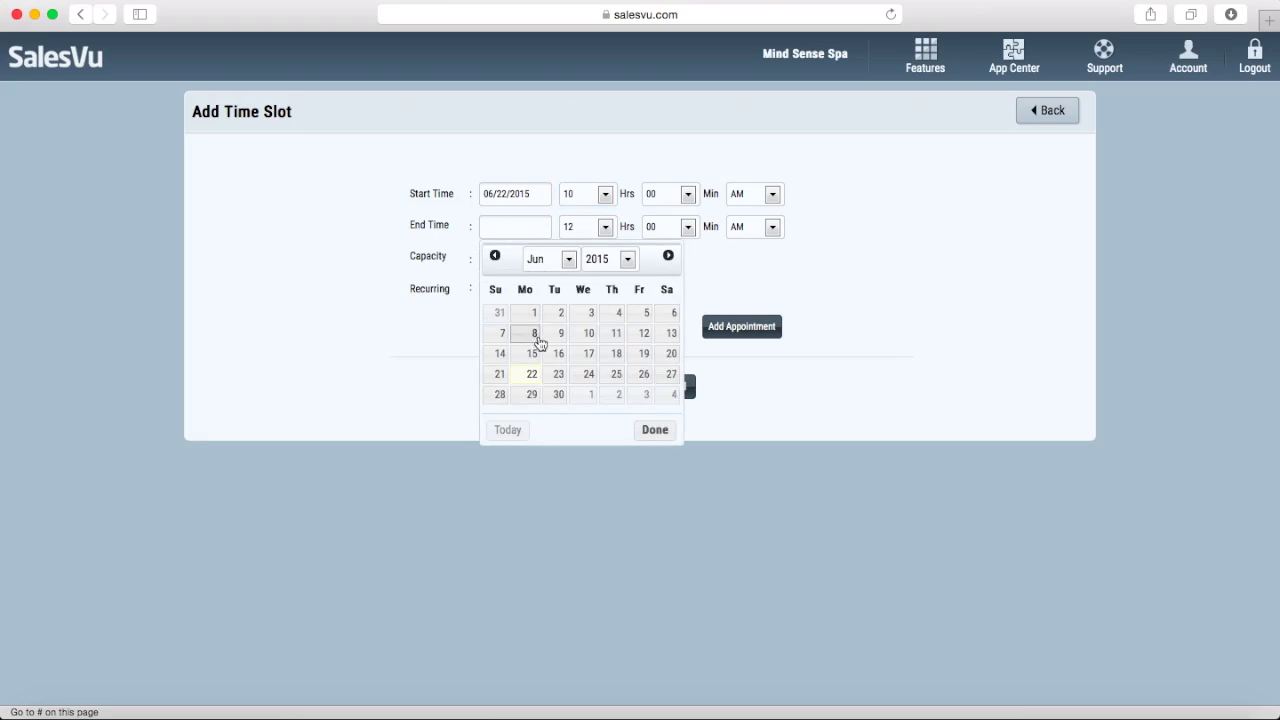
click(534, 374)
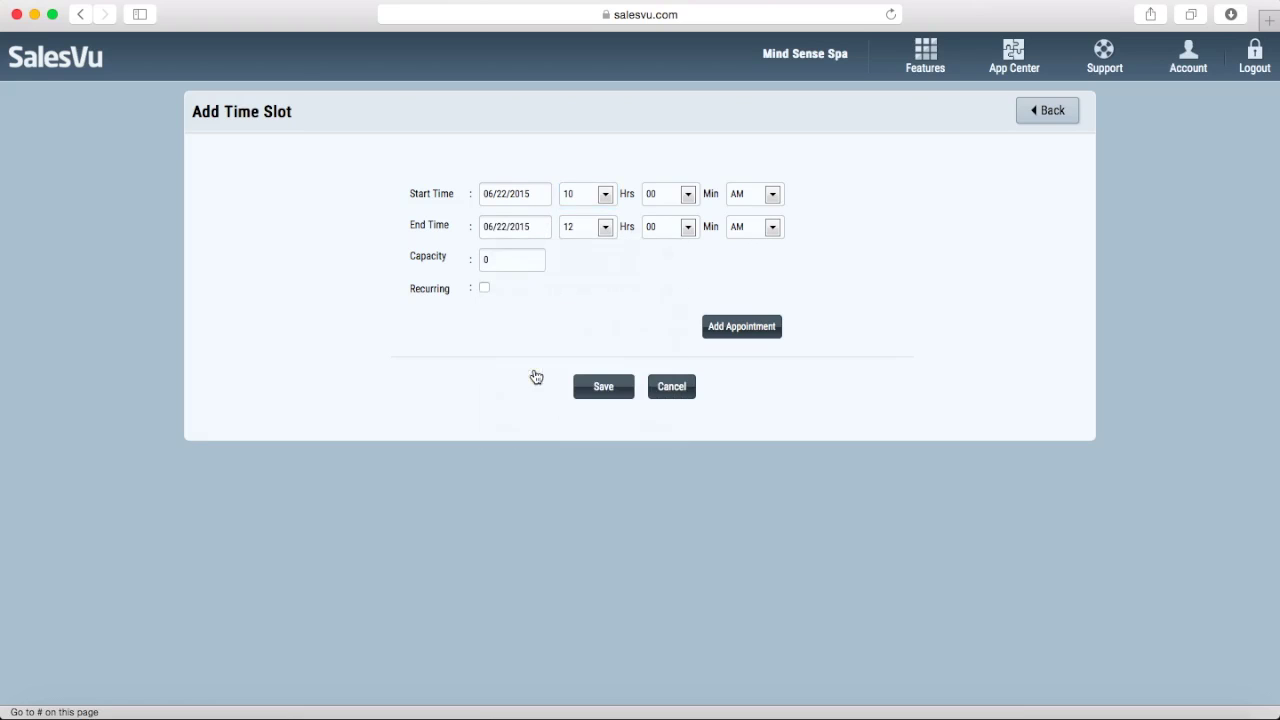
click(606, 230)
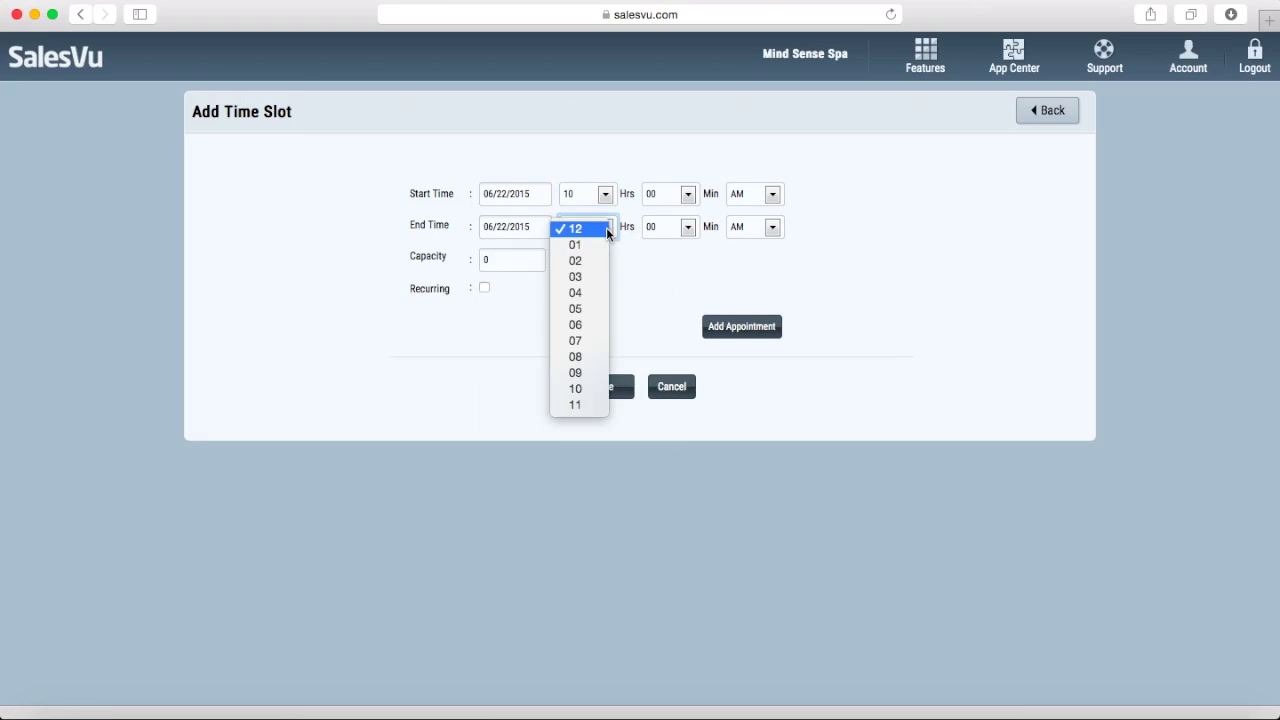
click(589, 404)
click(517, 257)
key(BackSpace)
text(5)
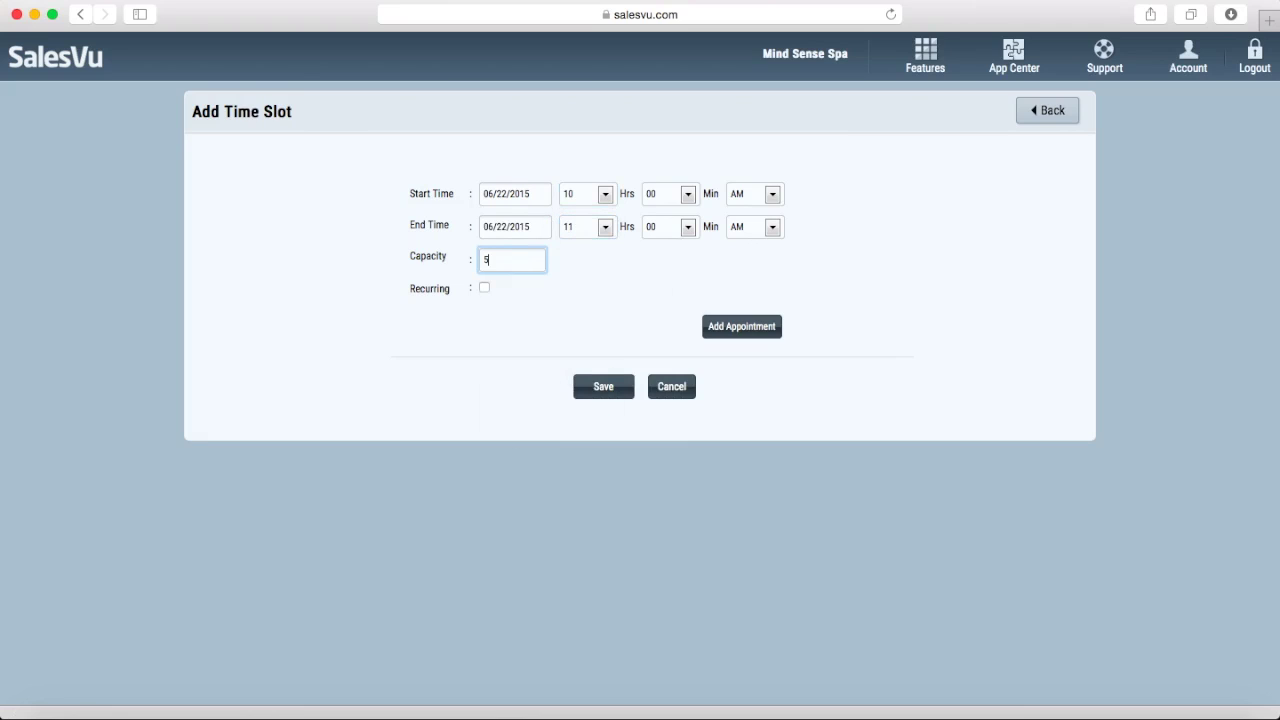
click(518, 293)
- Make the slot recur on all weekdays until 06/30/2016 and save it
click(484, 289)
click(553, 323)
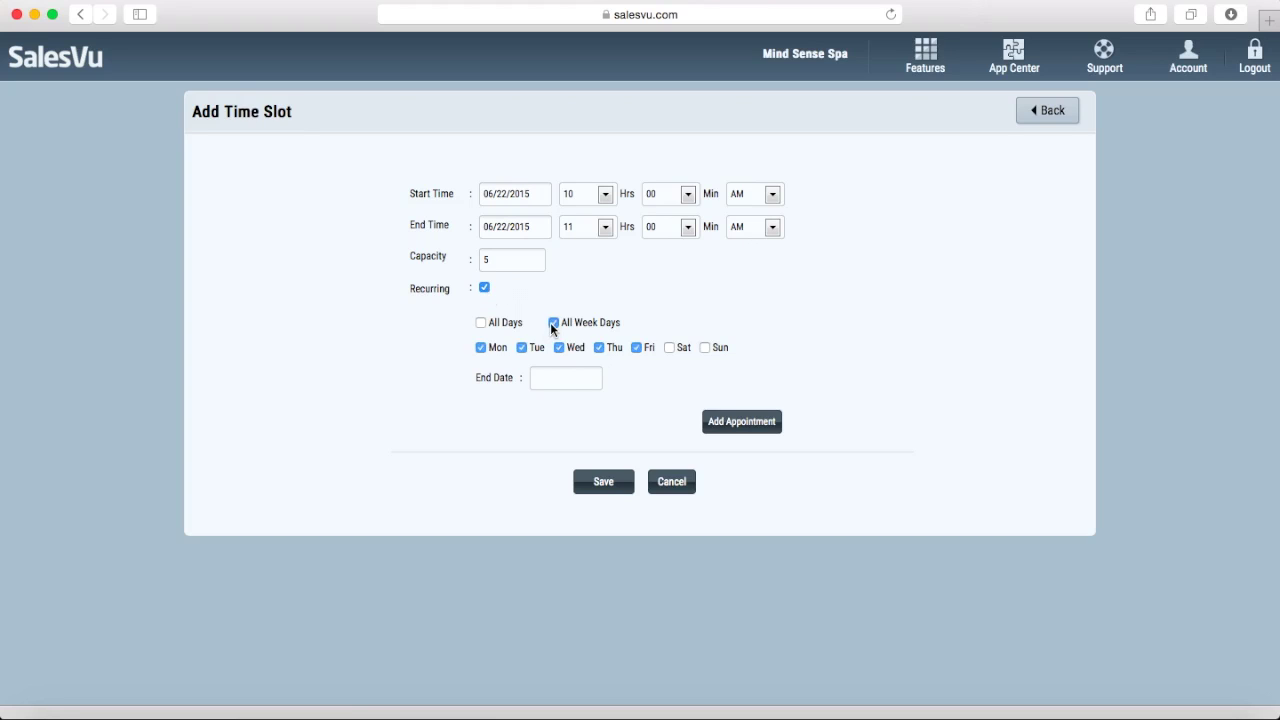
click(552, 381)
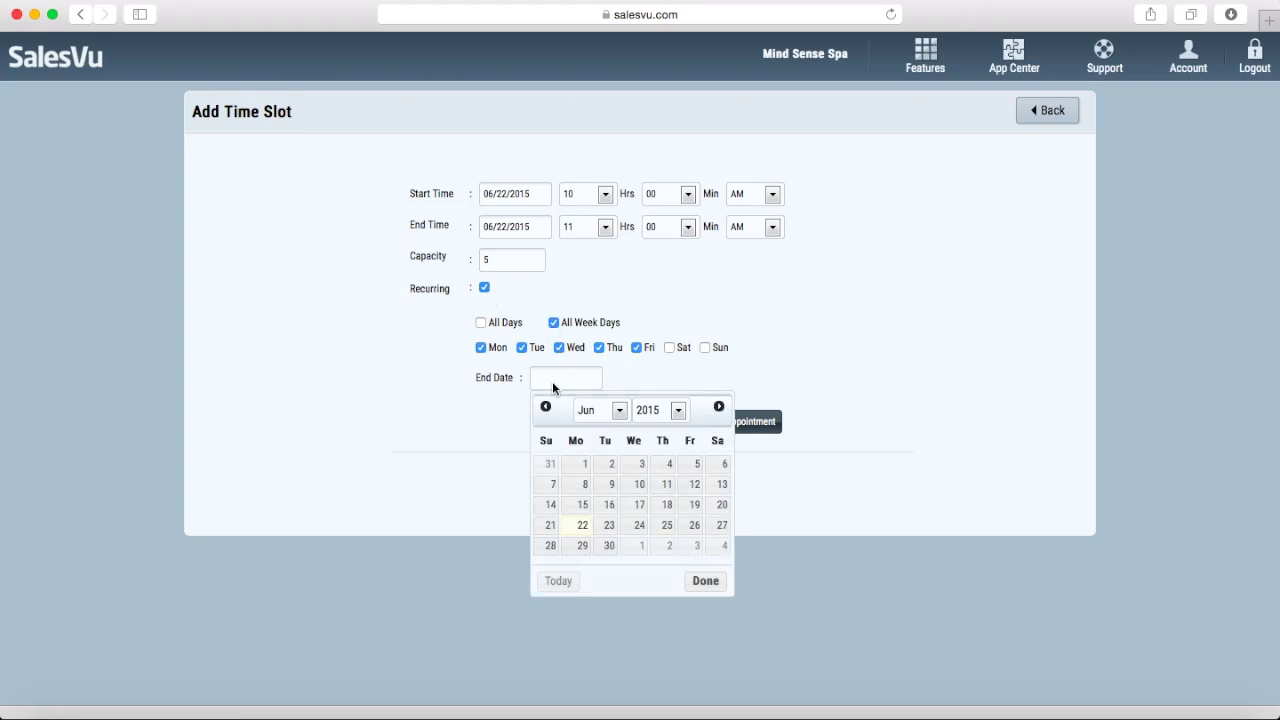
click(669, 417)
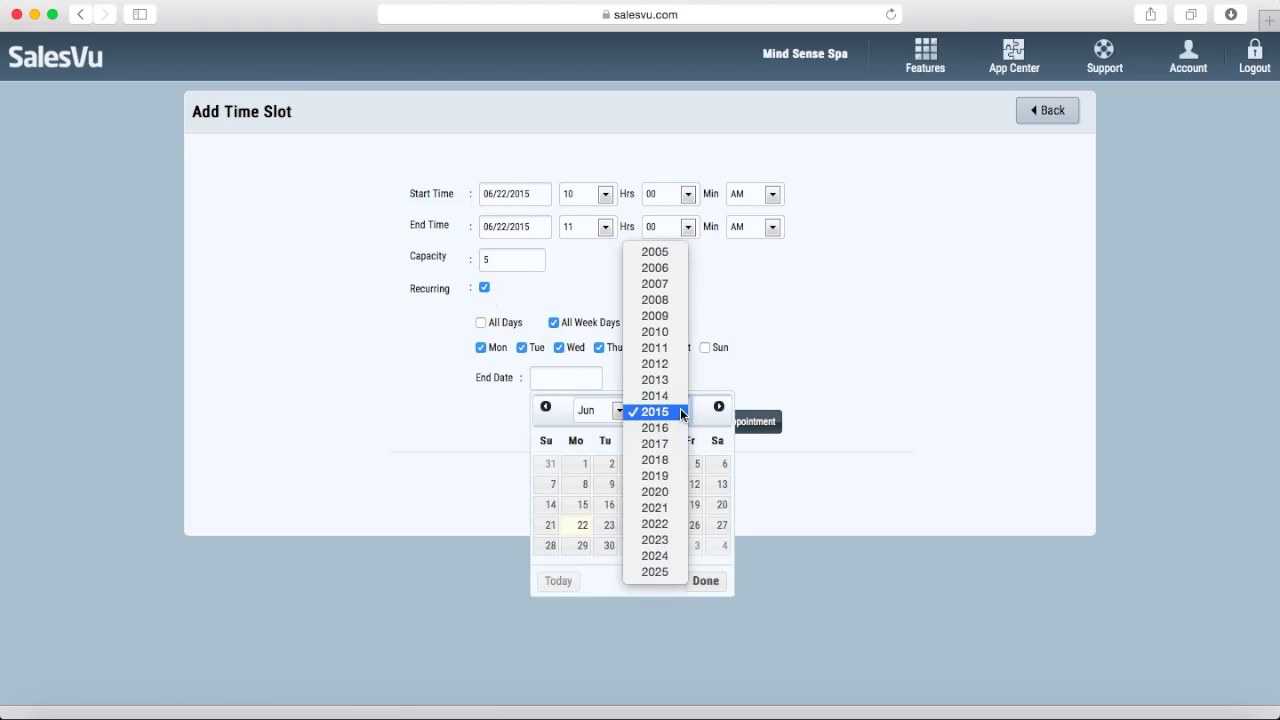
click(672, 428)
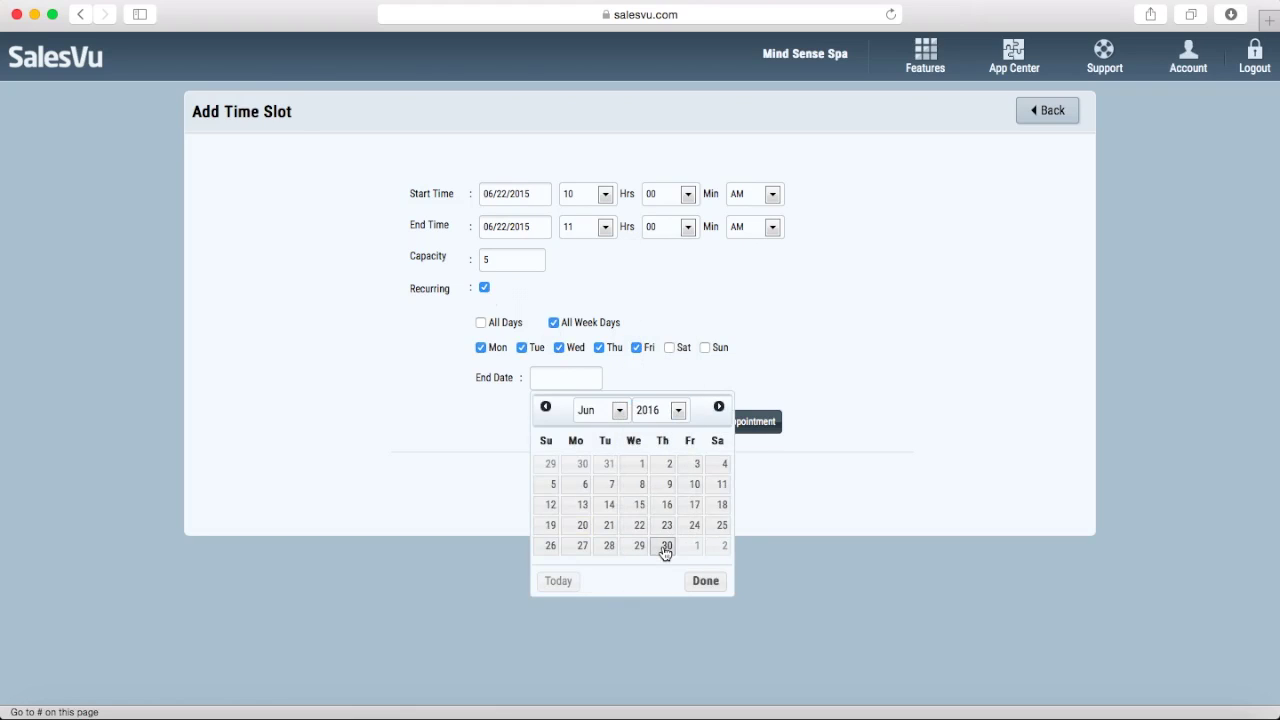
click(667, 545)
click(617, 489)
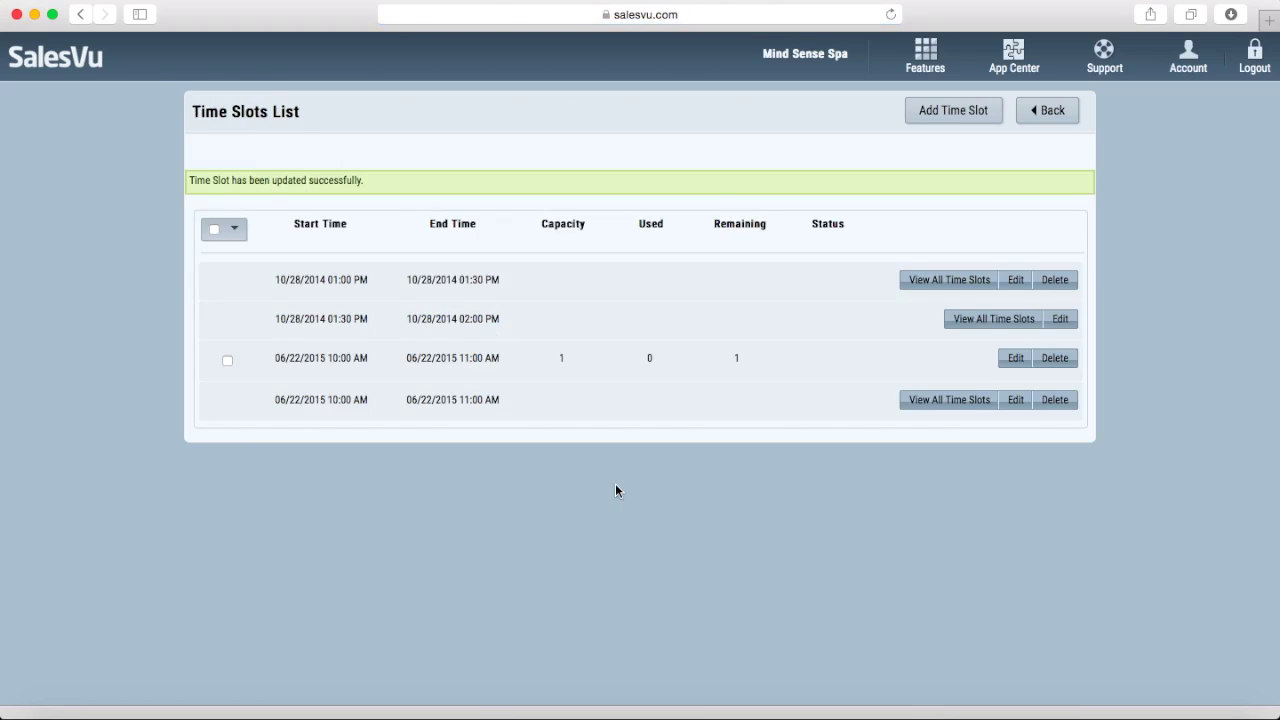
- Check the Schedules view for the new 10 AM capacity-5 slot on June 22–23, 2015, then go back
click(1031, 115)
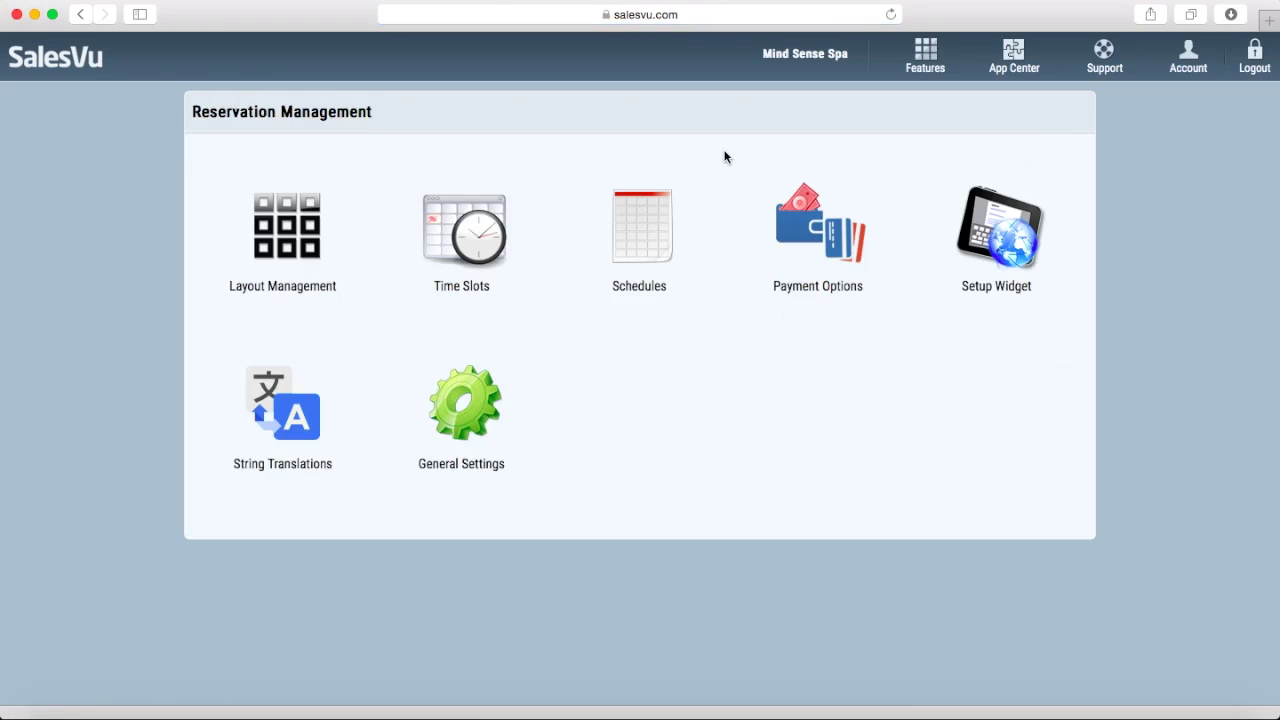
click(655, 201)
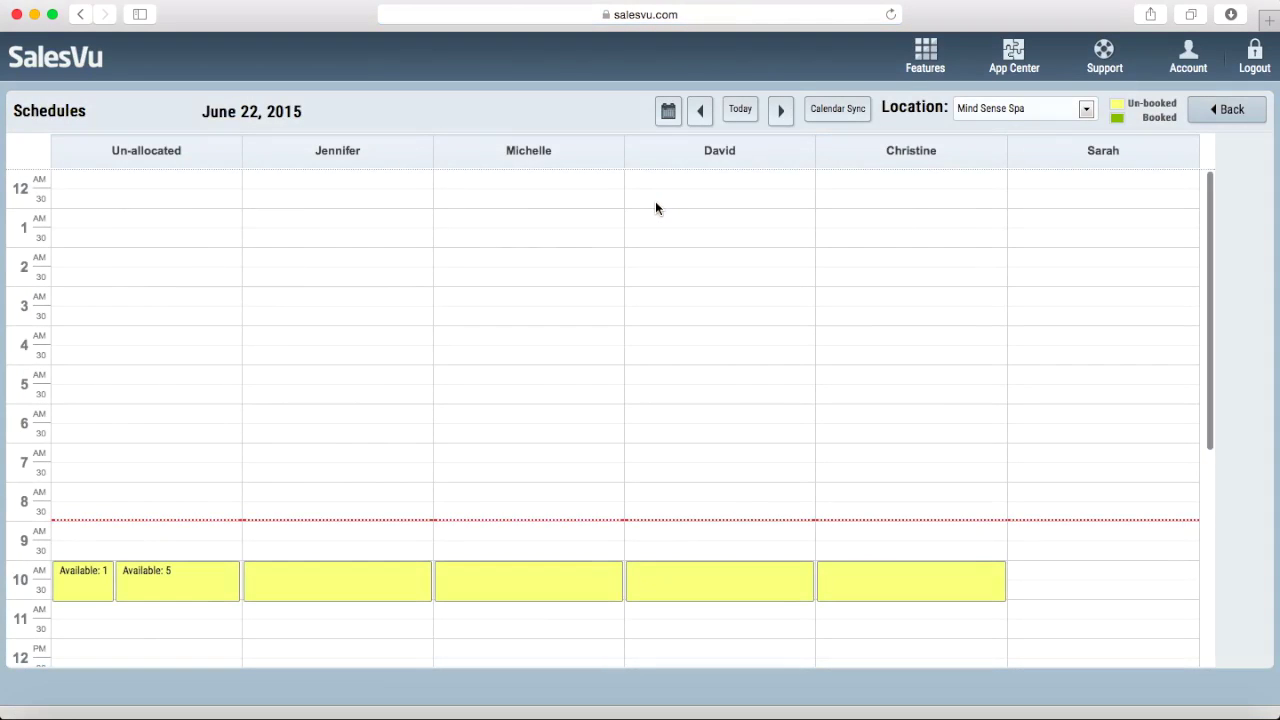
click(779, 113)
scroll(735, 272, down, 5)
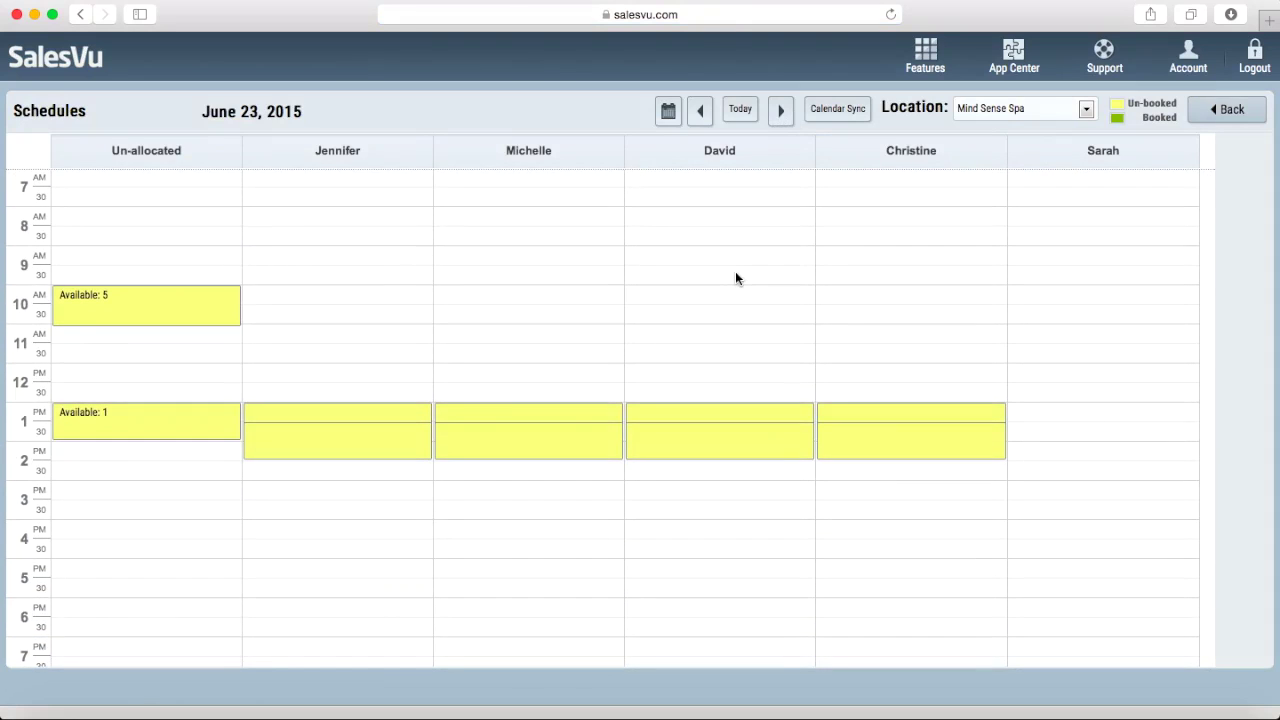
click(1205, 119)
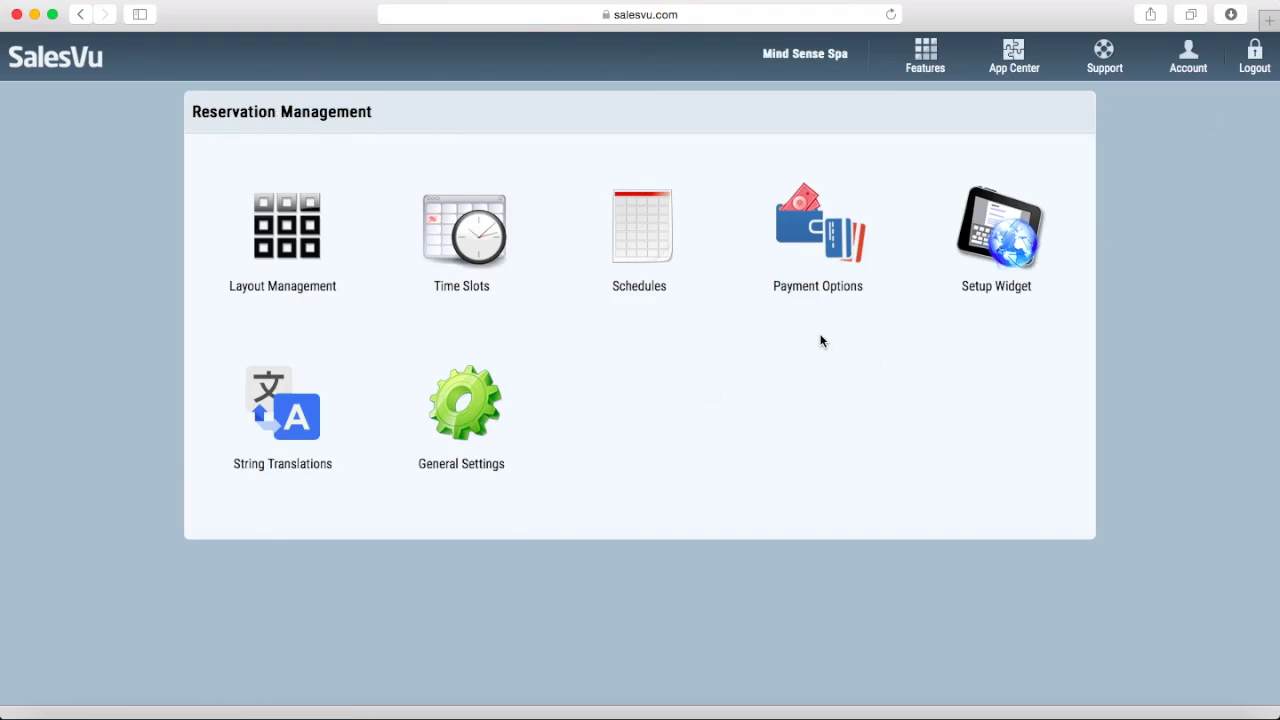
- Set reservation payment to 'No advance payment', save it, and return to Reservation Management
click(825, 246)
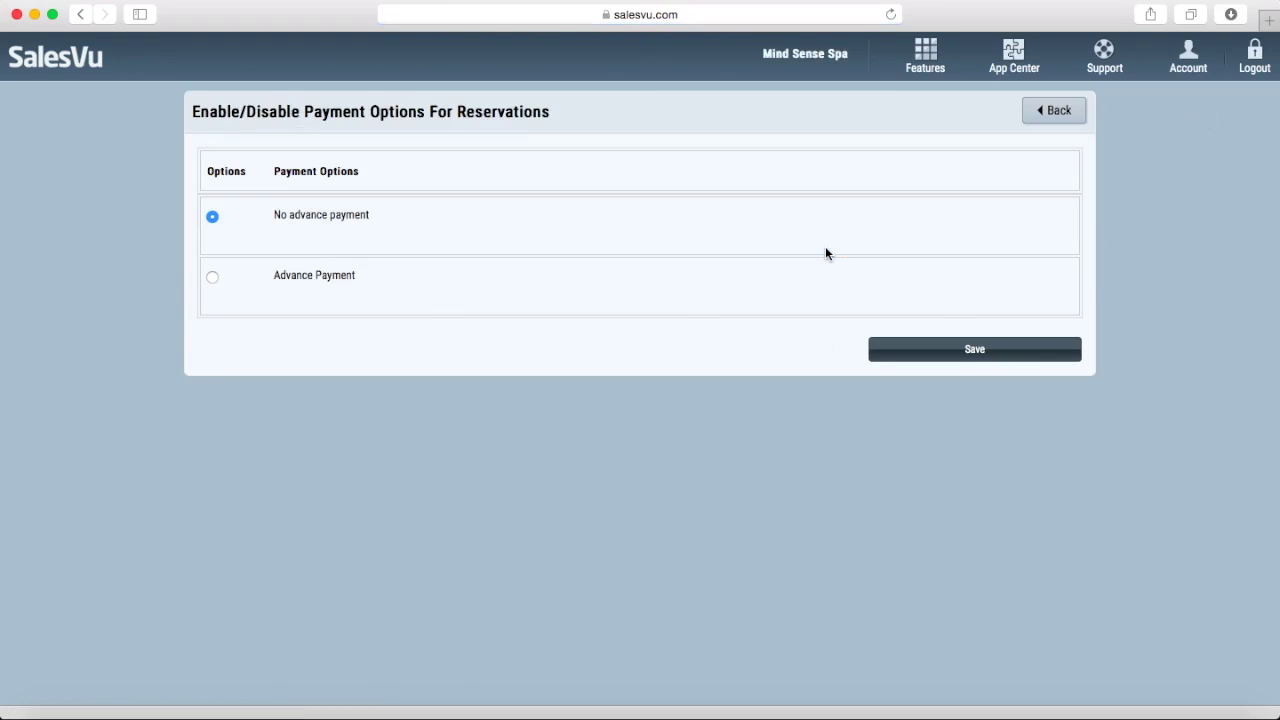
click(211, 279)
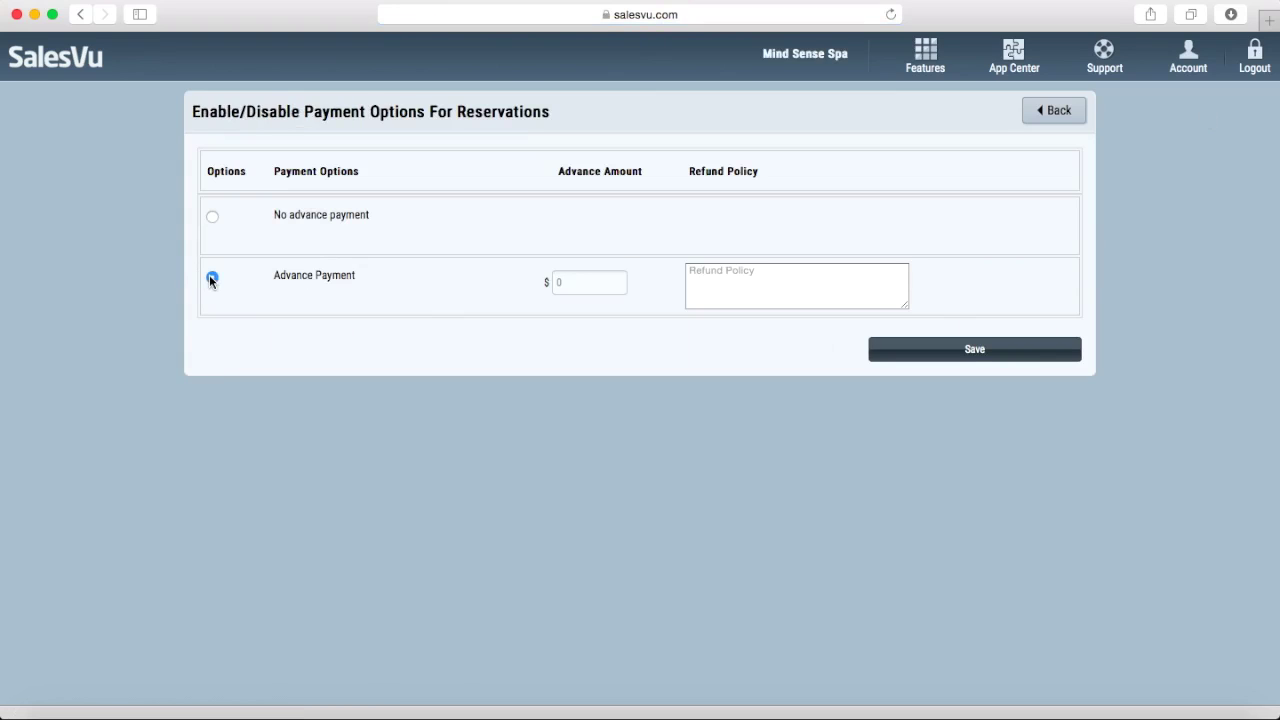
click(212, 217)
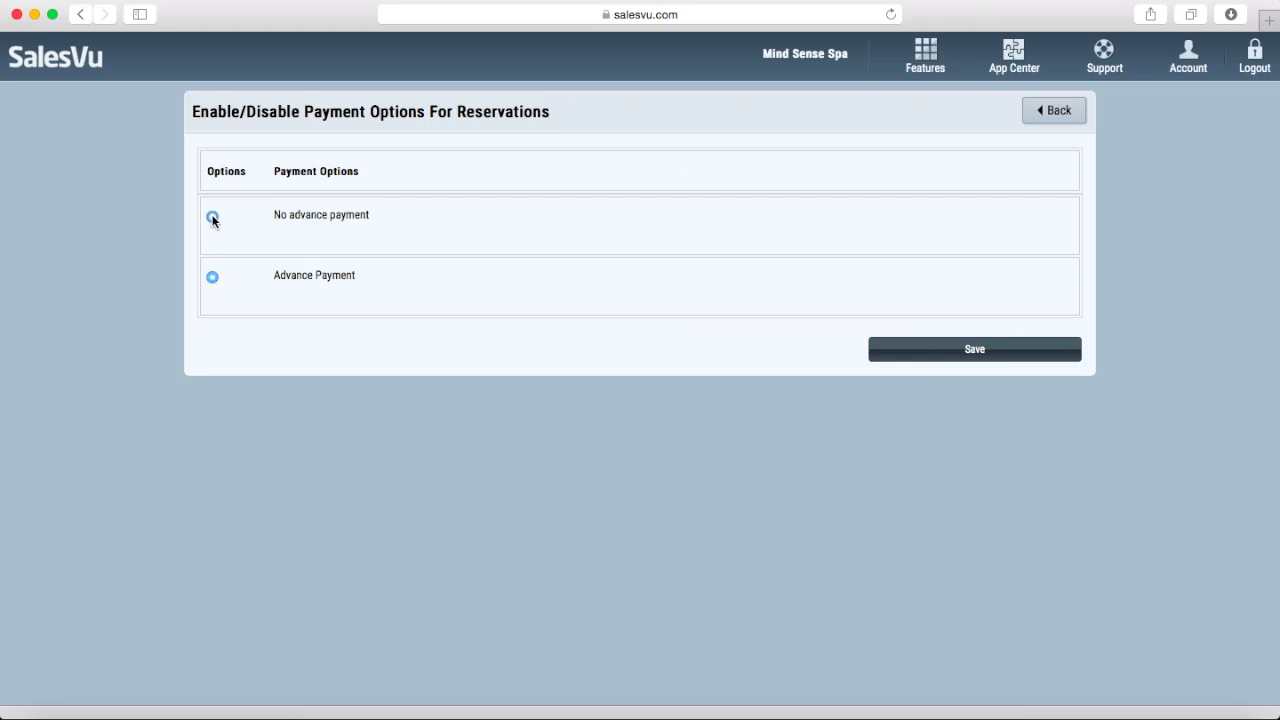
click(987, 349)
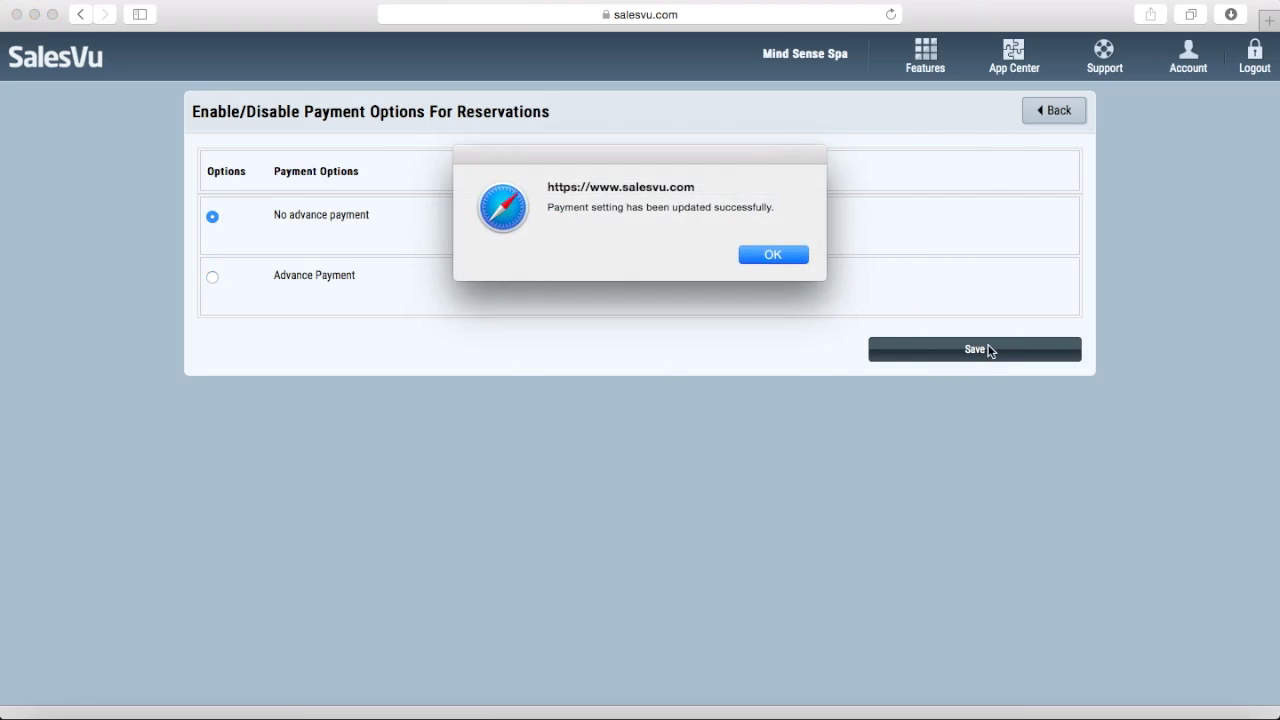
click(793, 252)
click(1068, 118)
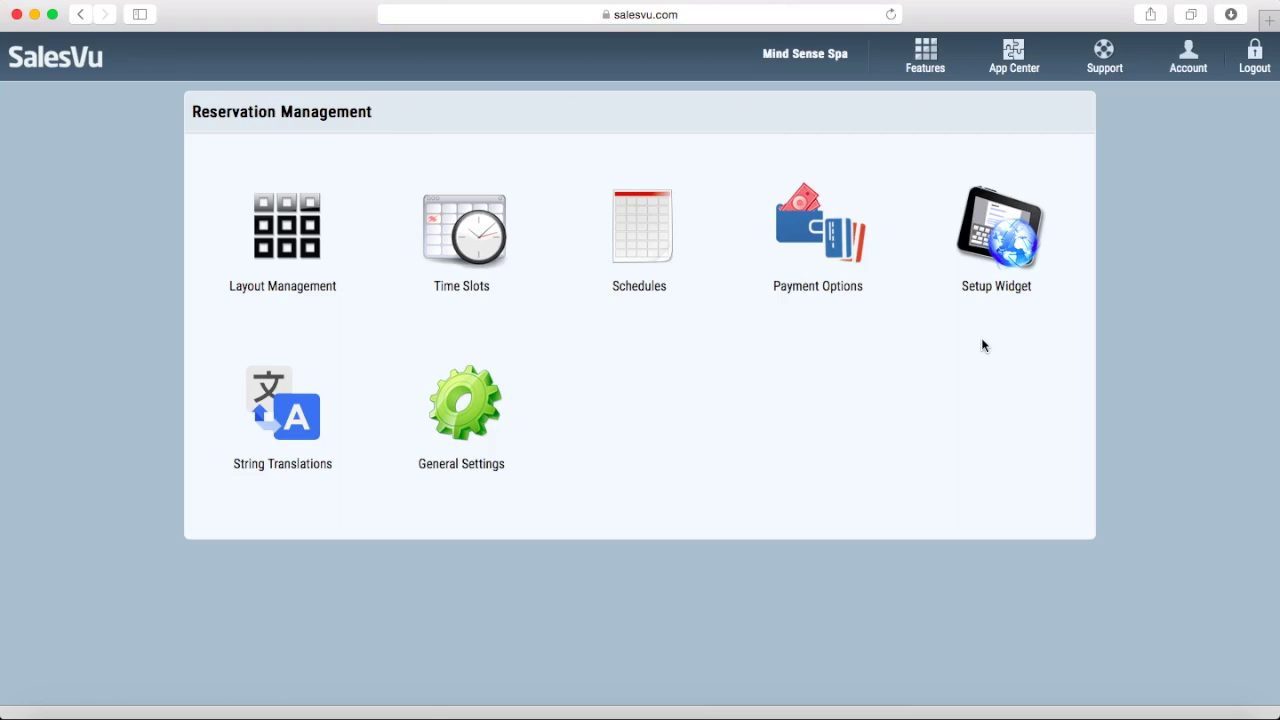
click(1001, 201)
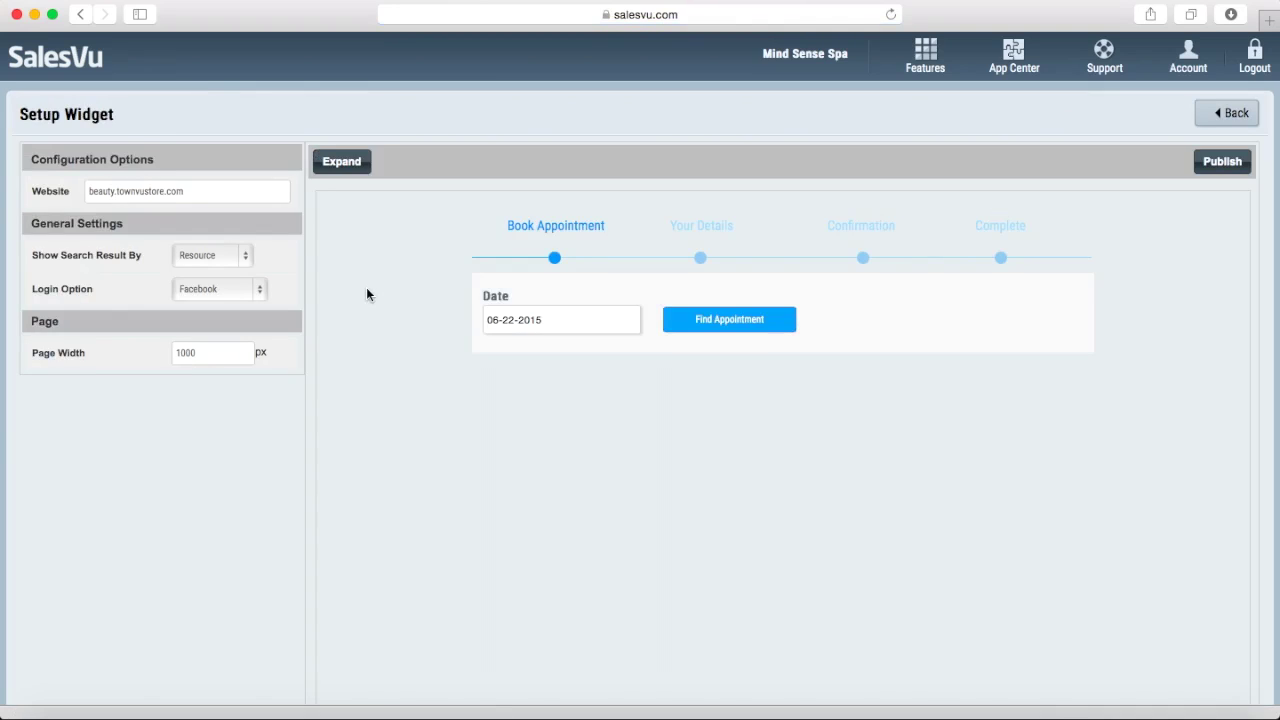
click(245, 258)
click(278, 263)
click(279, 268)
click(264, 291)
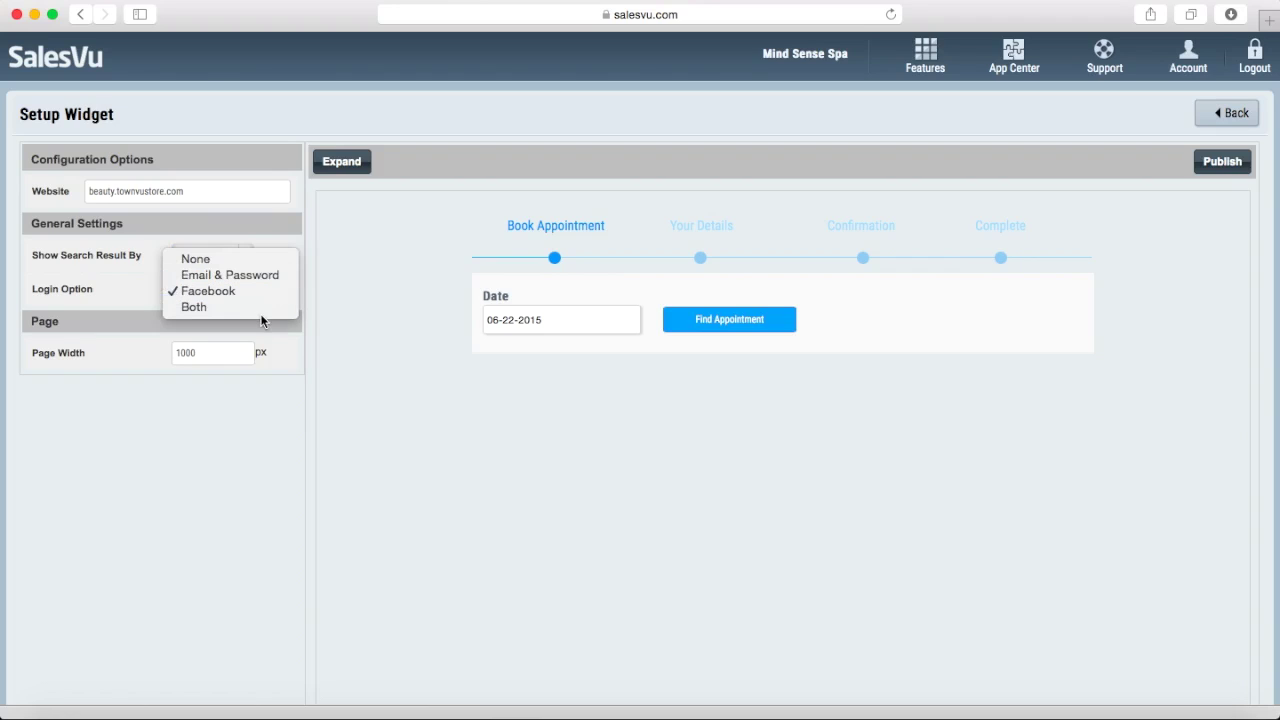
click(288, 340)
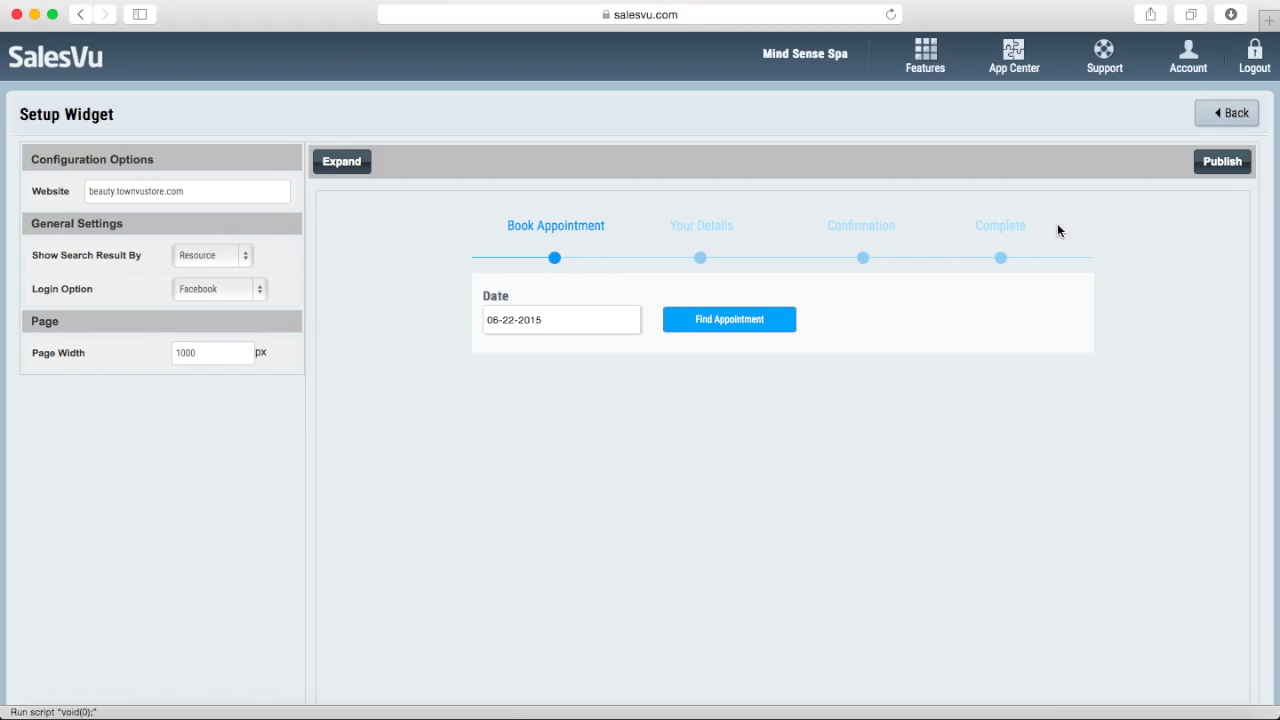
click(1201, 115)
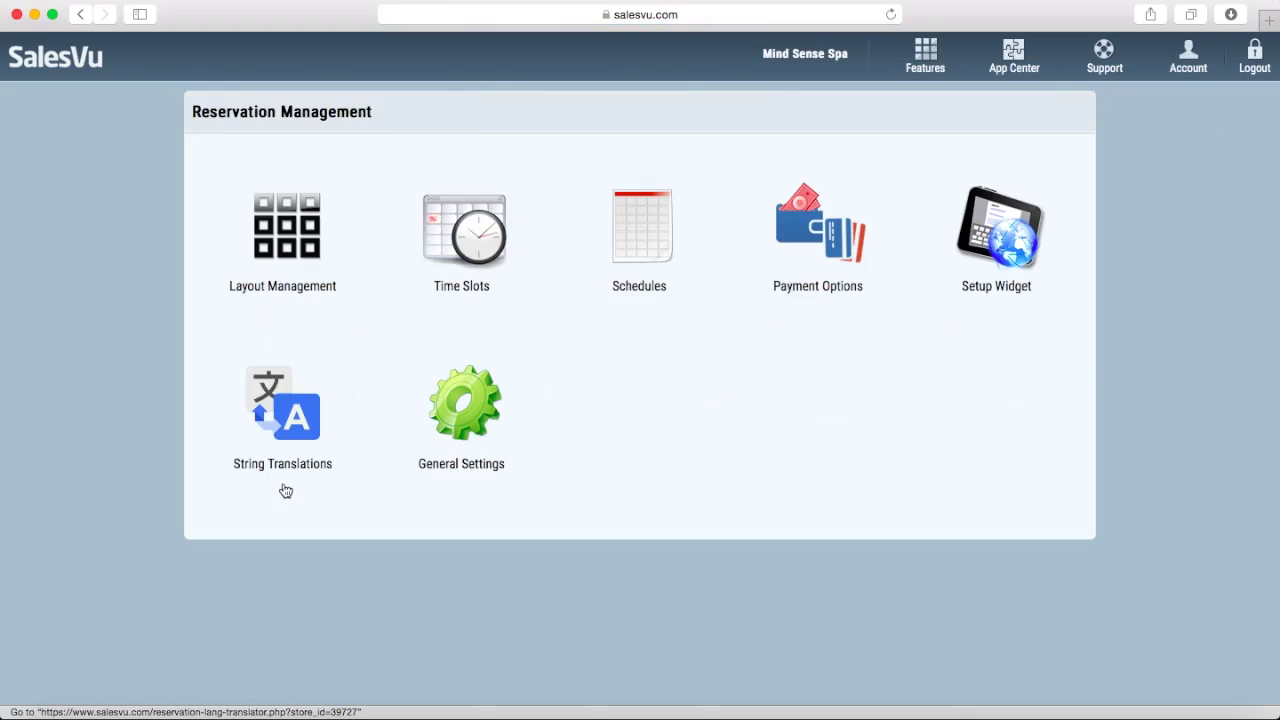
- Save General Settings with notifications on and a 2-hour email reminder, then go back
click(453, 462)
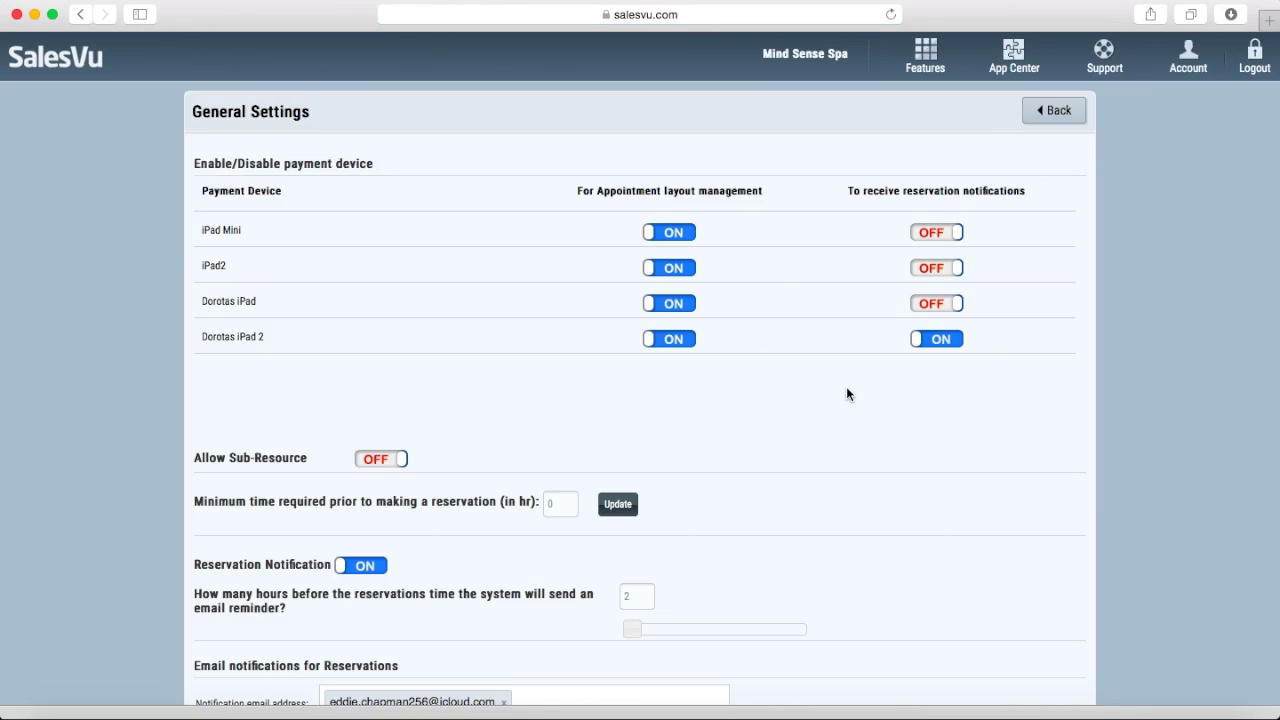
scroll(556, 430, down, 2)
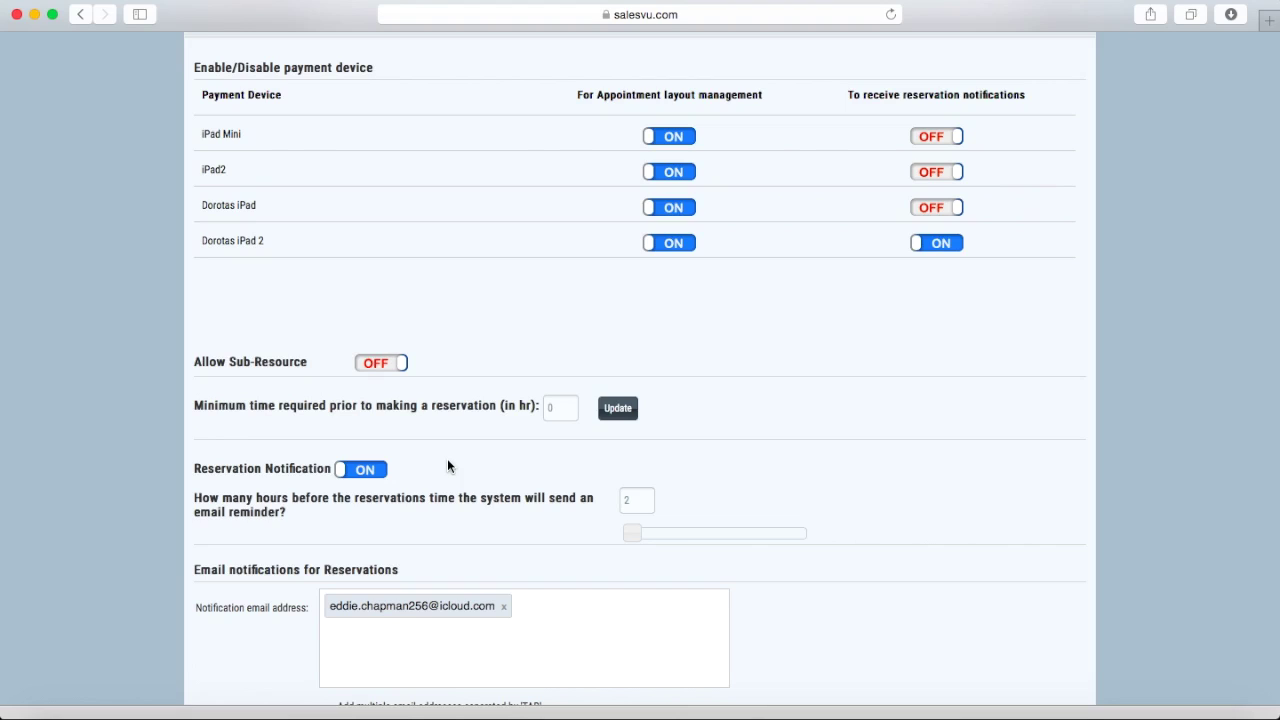
click(383, 658)
scroll(570, 637, down, 3)
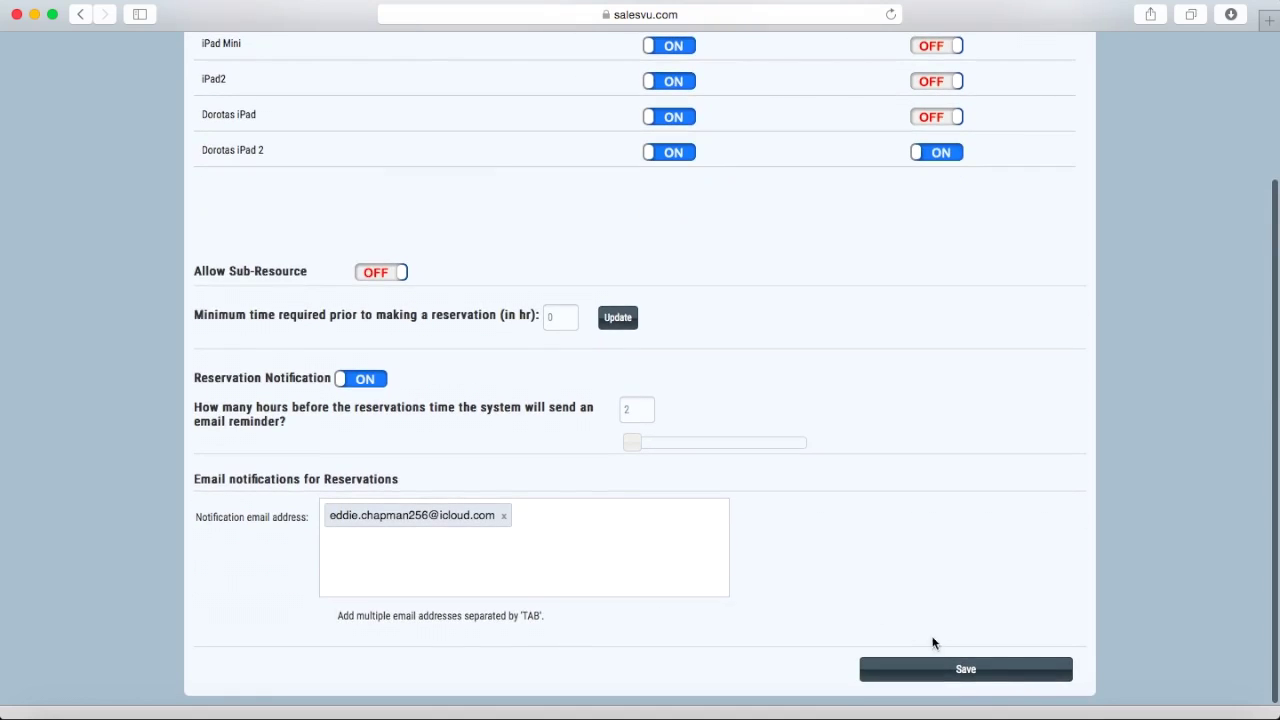
click(993, 668)
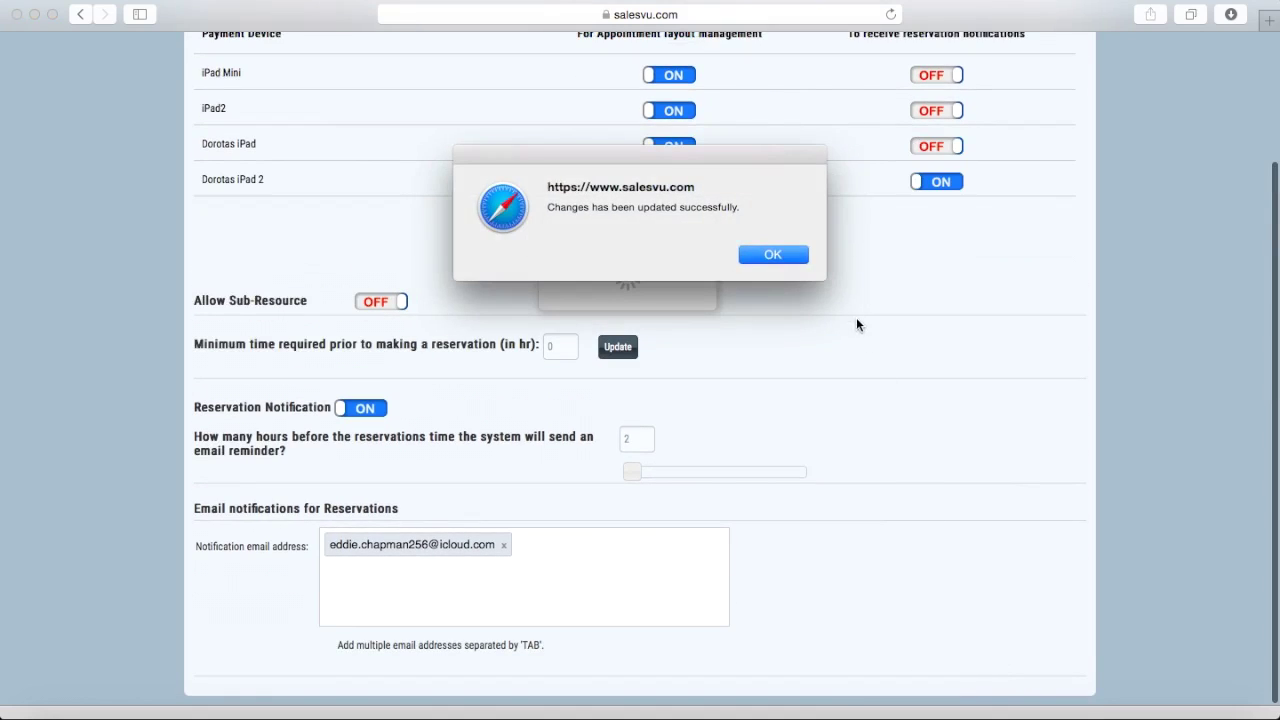
click(743, 258)
scroll(743, 261, up, 3)
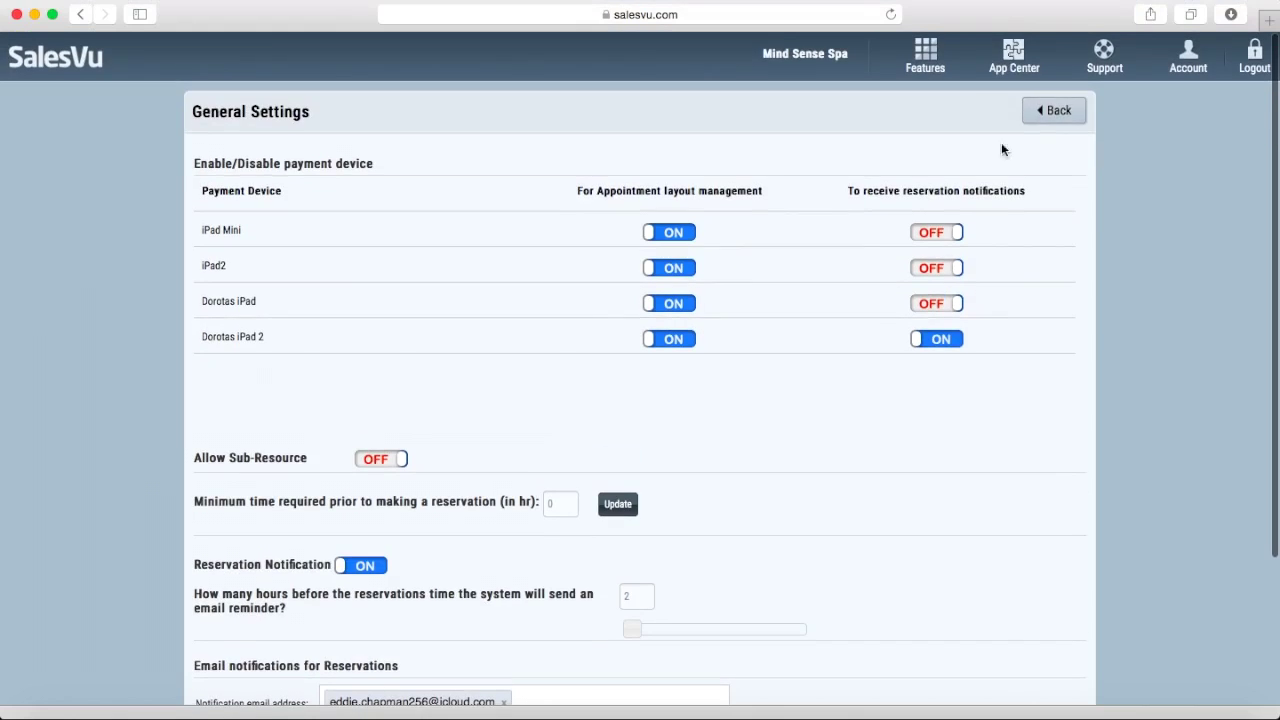
click(1060, 111)
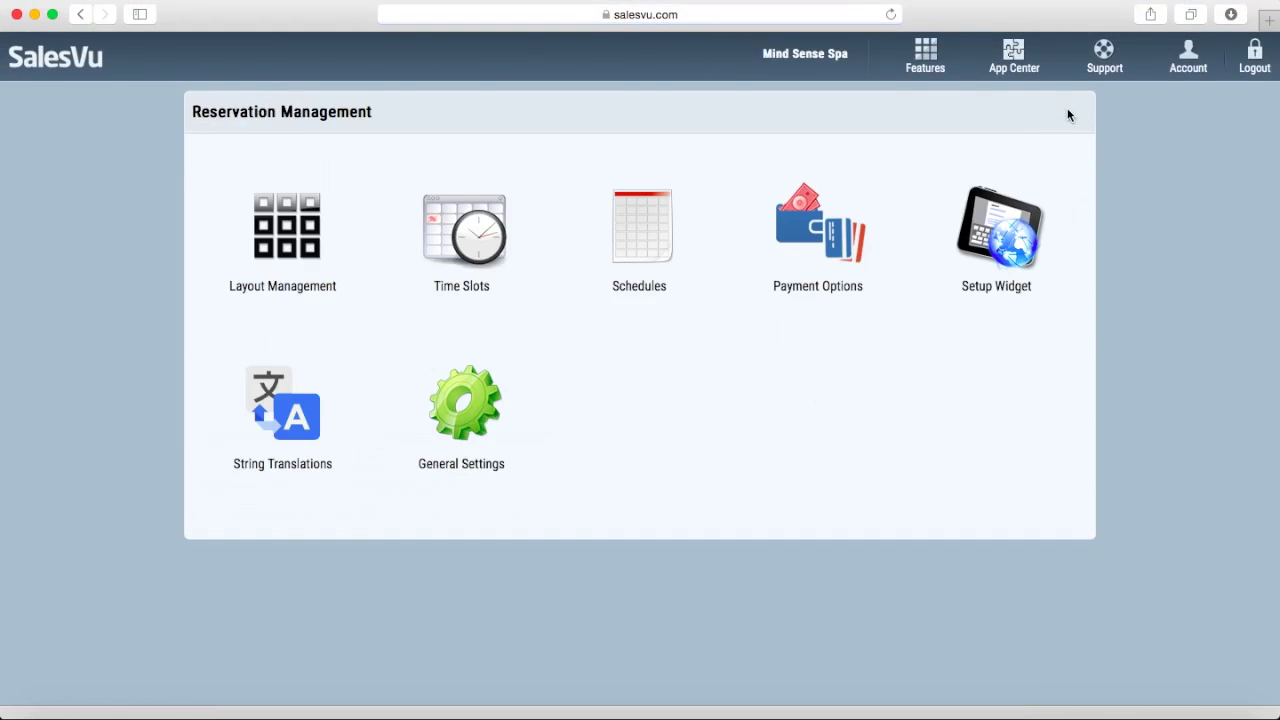
- Open beauty.townvustore.com in a new tab and go to Massage Appointments
click(1272, 10)
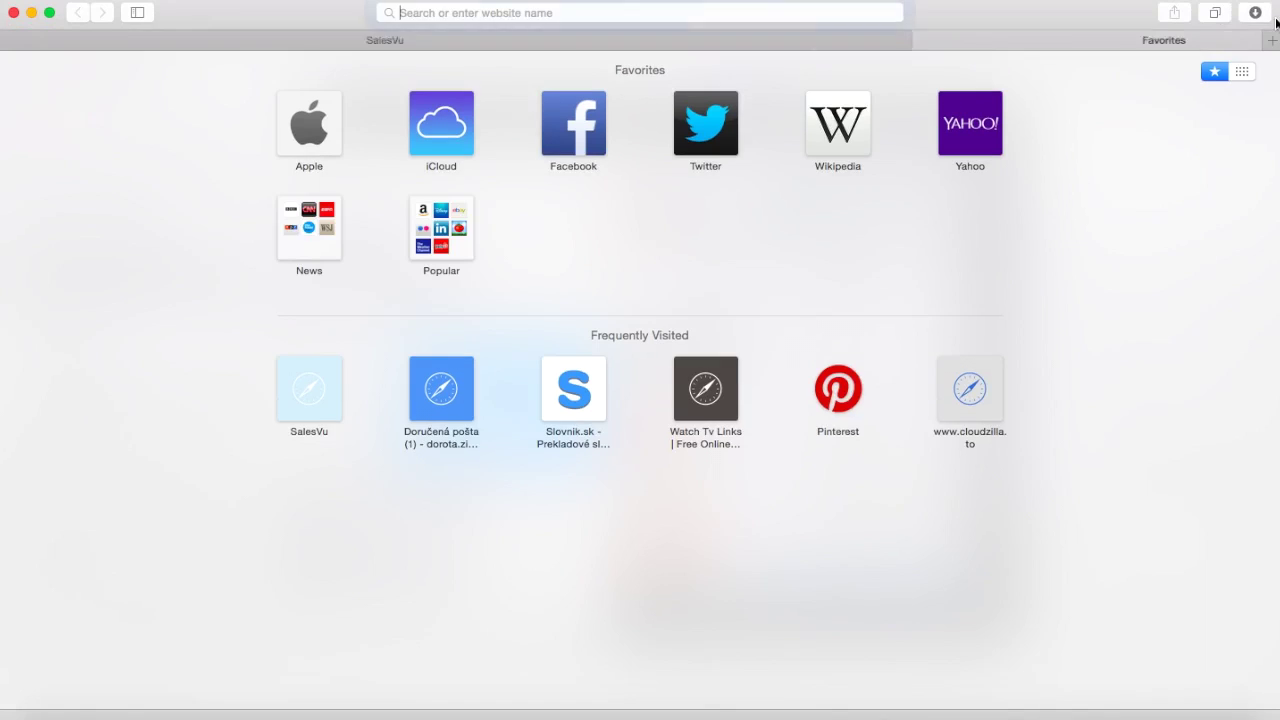
text(beau)
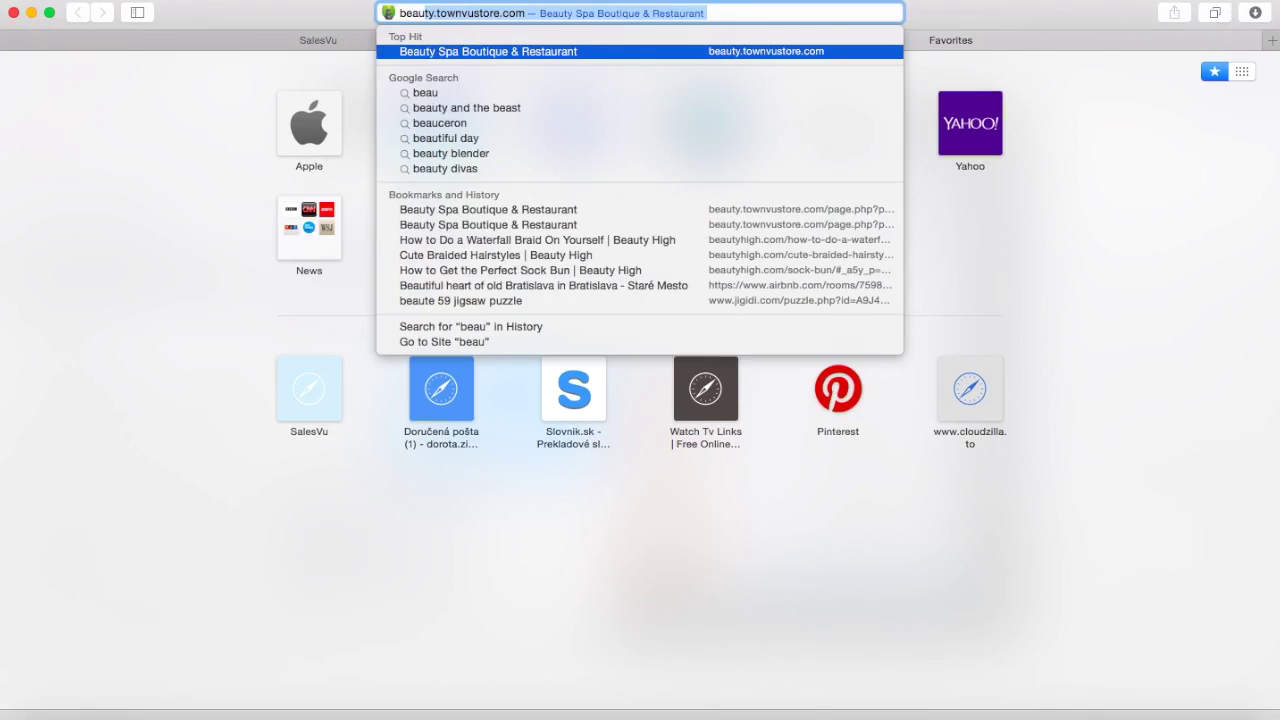
key(Return)
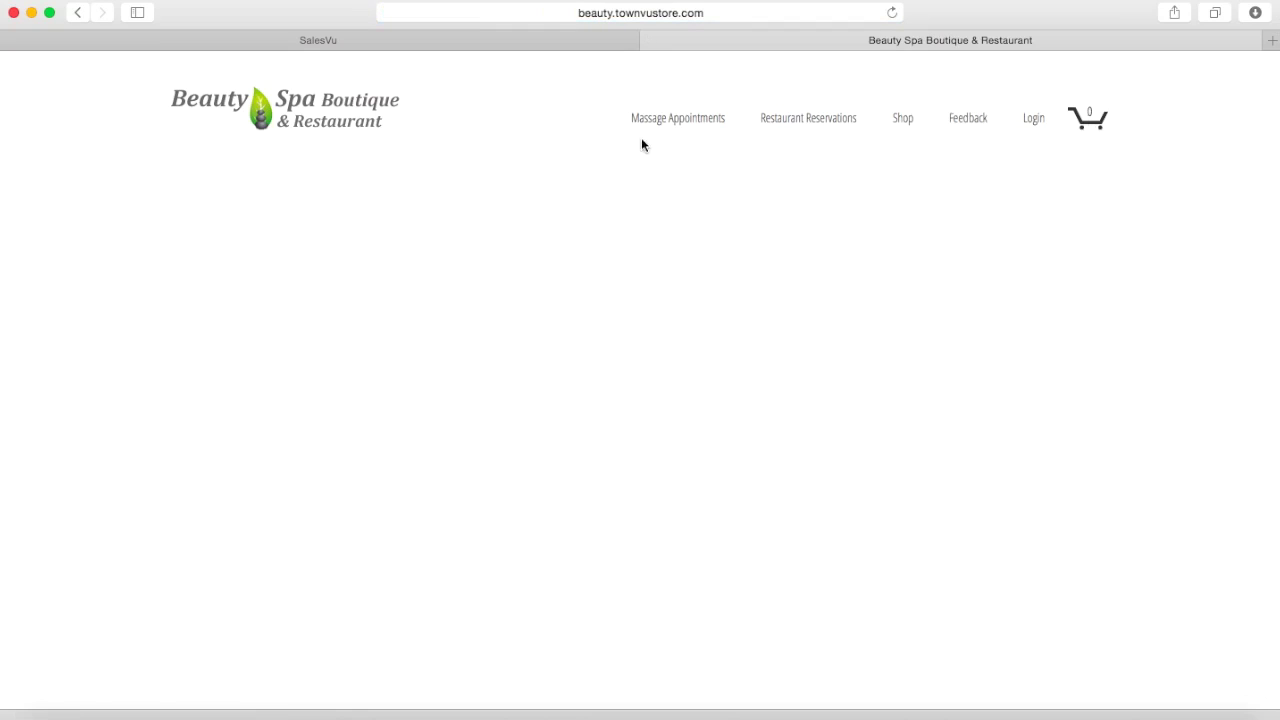
click(643, 121)
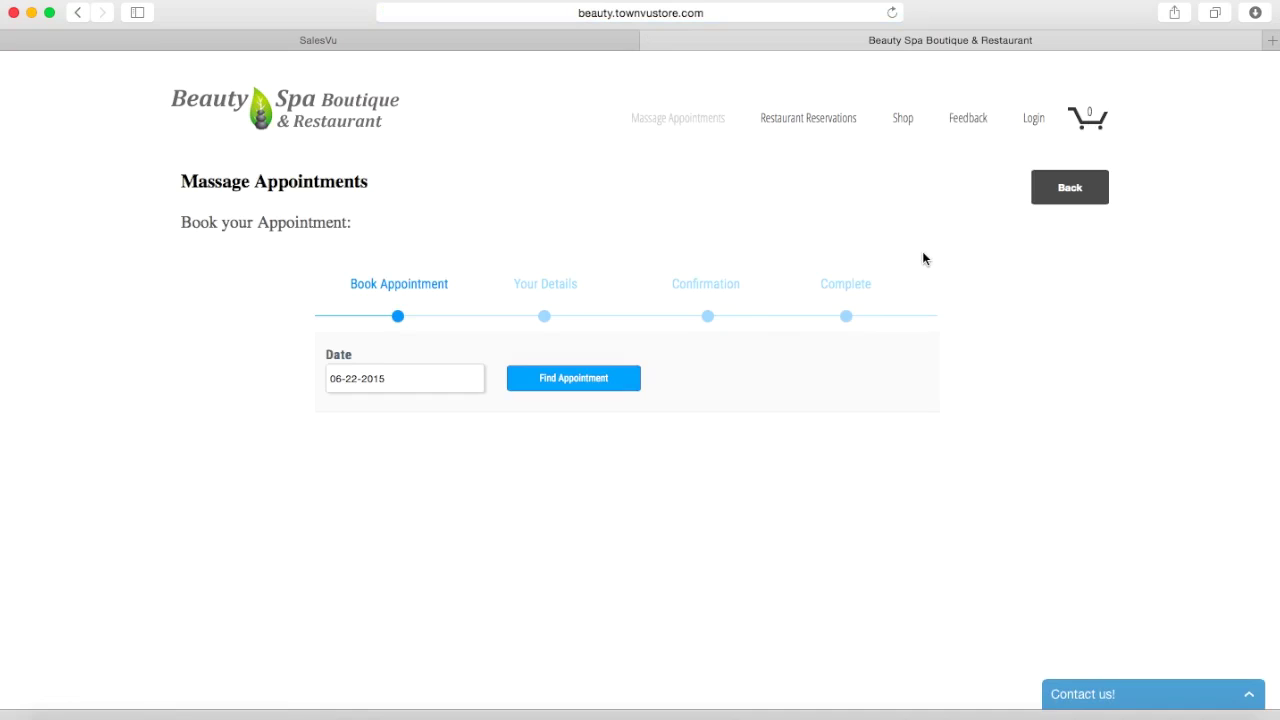
- Book Christine's 10:00 AM slot on 06-22-2015 and finish the booking
click(599, 385)
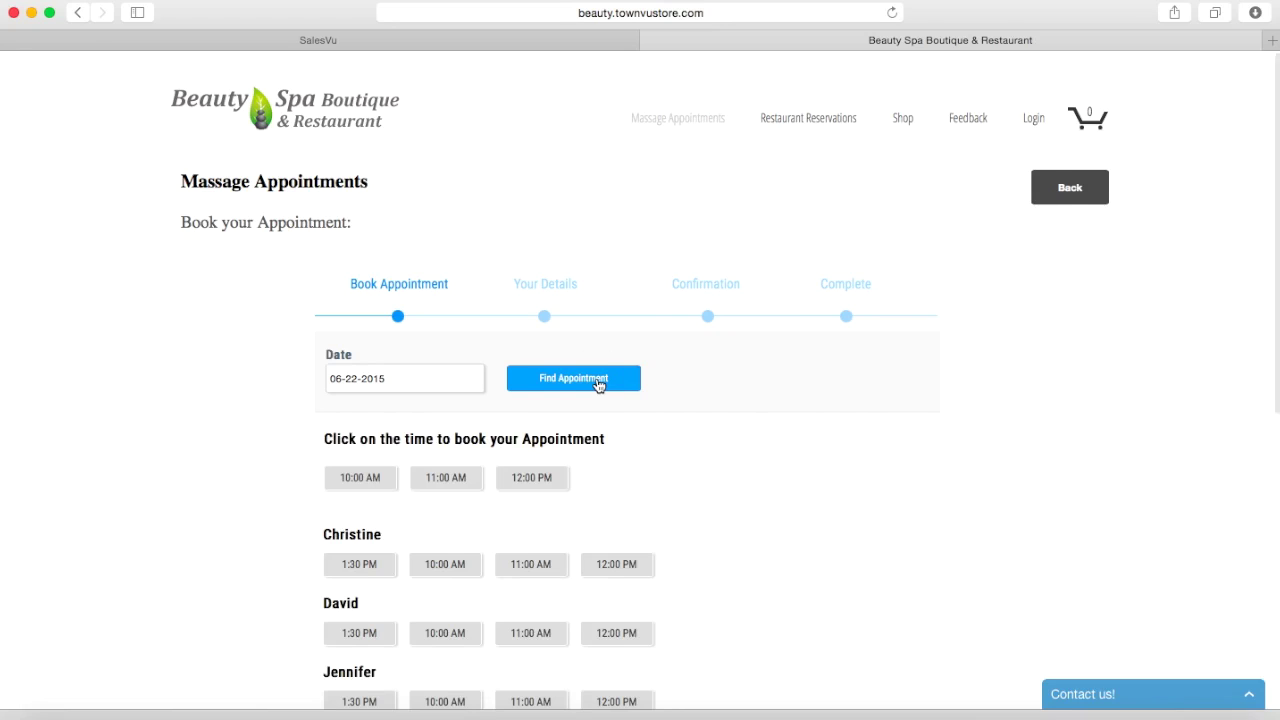
scroll(598, 384, down, 3)
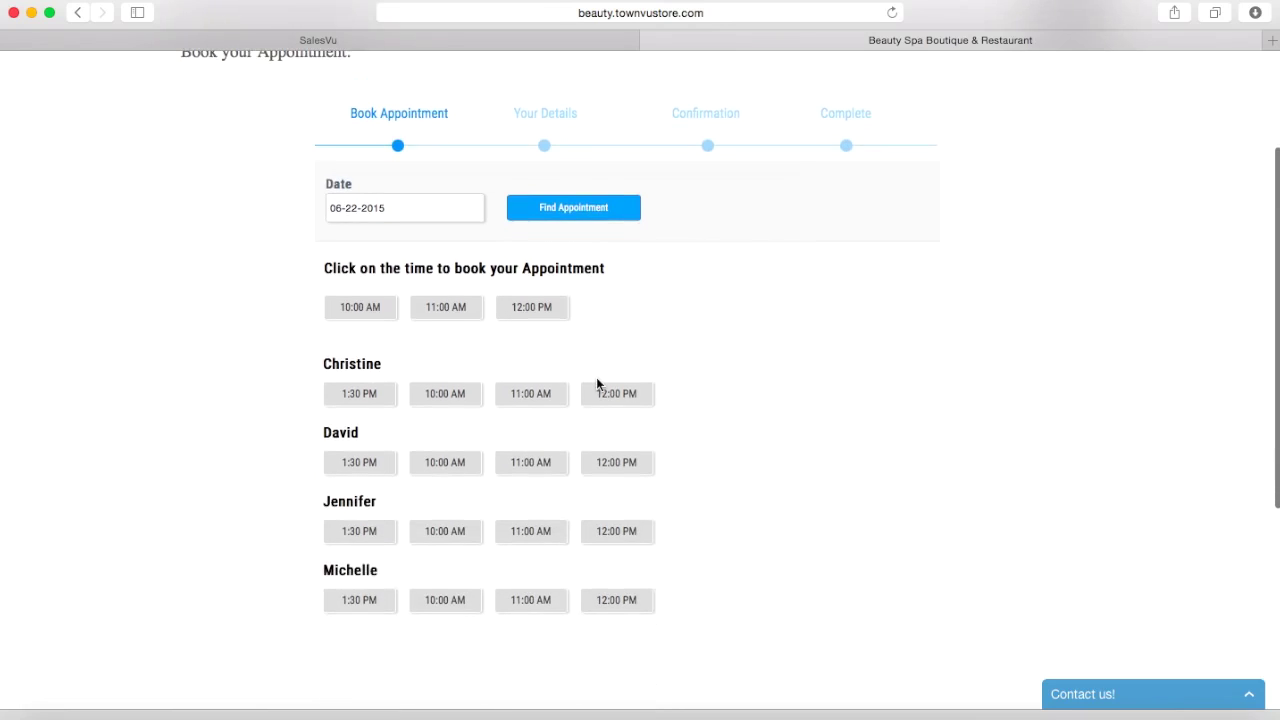
click(445, 394)
scroll(657, 500, down, 5)
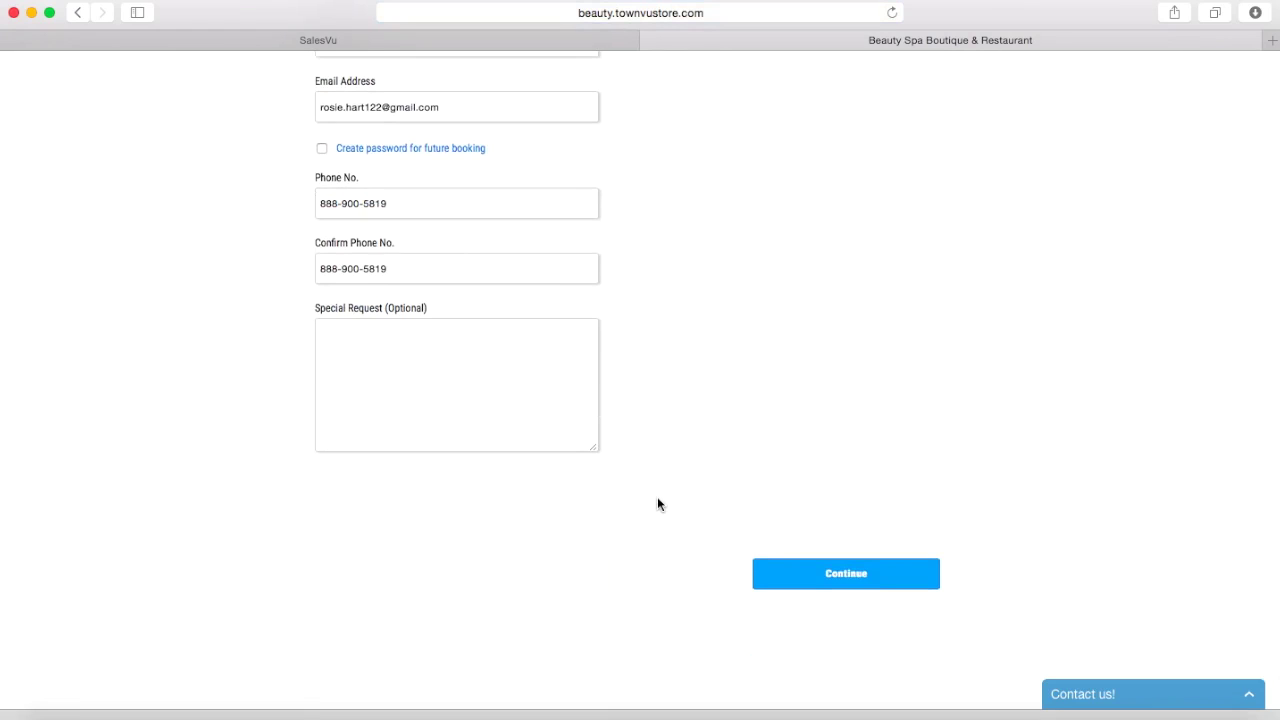
click(846, 574)
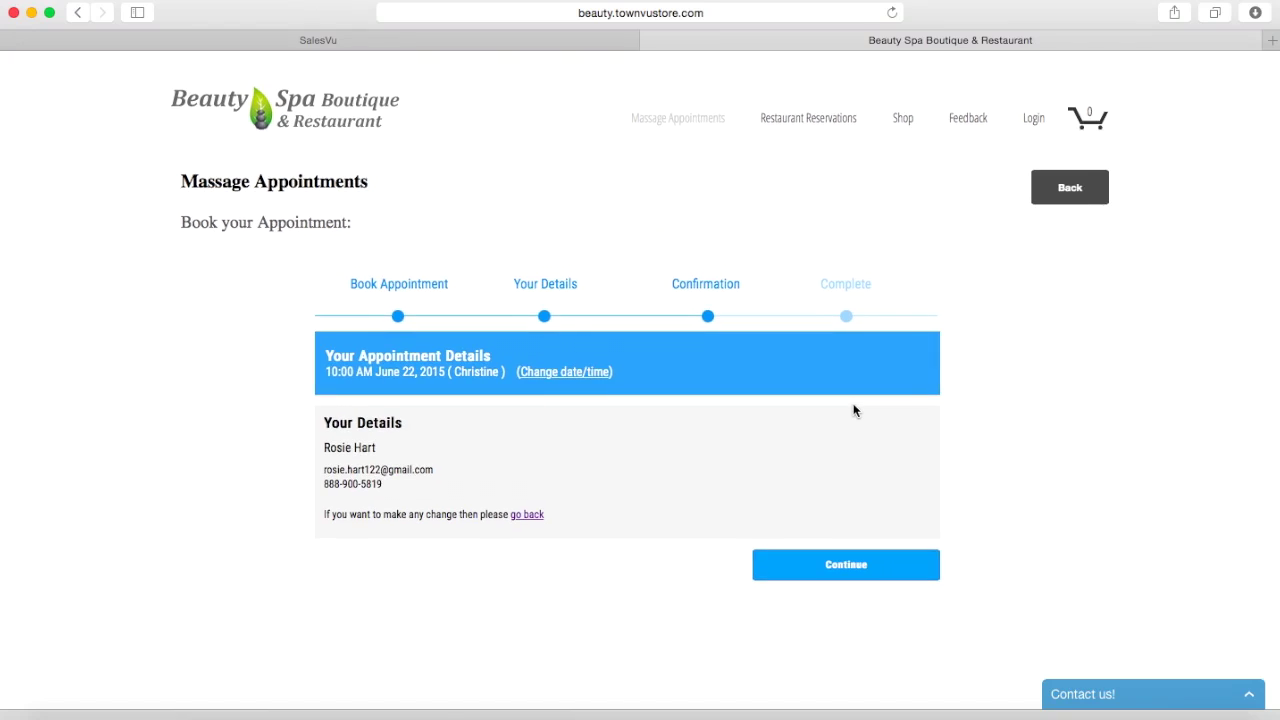
click(846, 563)
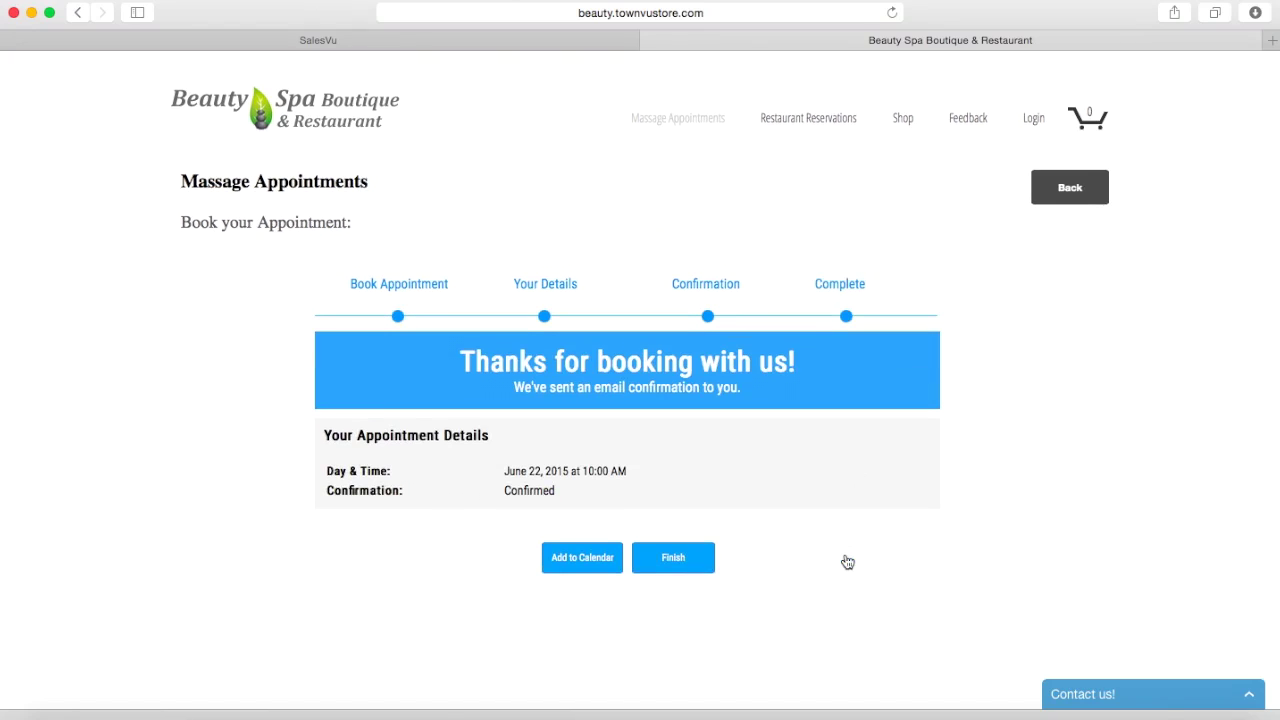
click(697, 562)
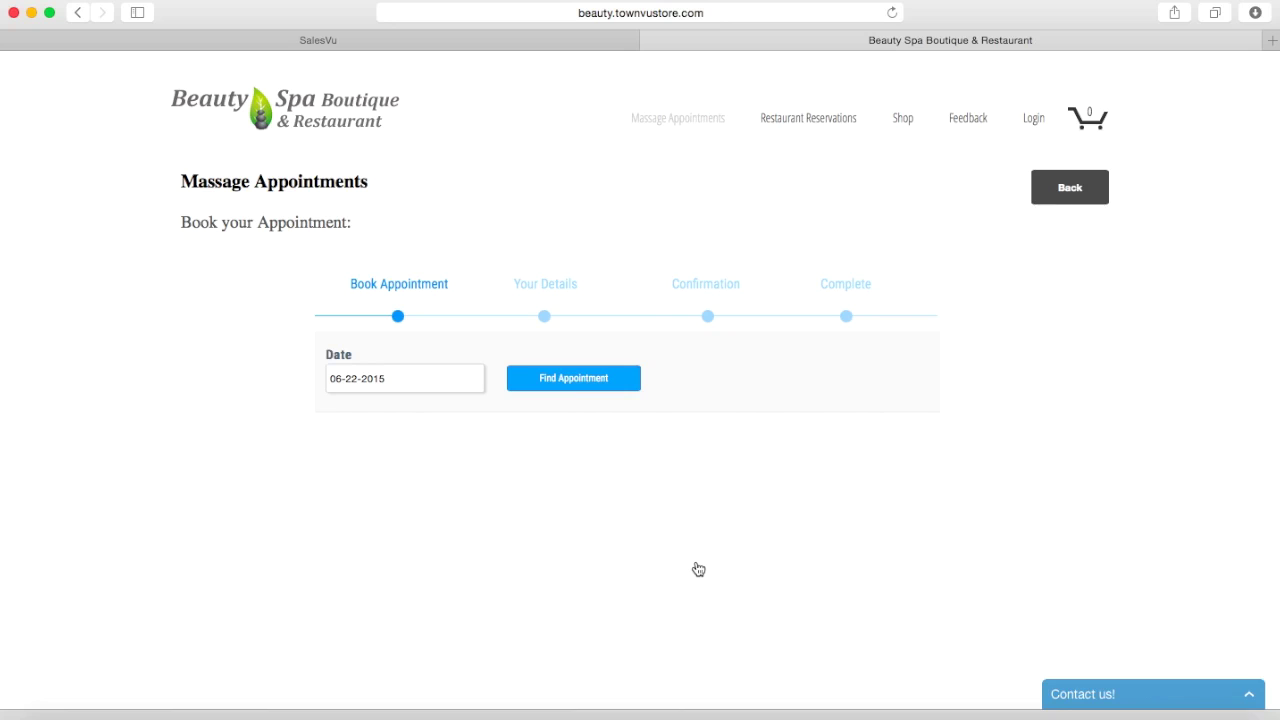
key(super+Tab)
key(super+Tab)
key(super+Tab)
key(super+Tab)
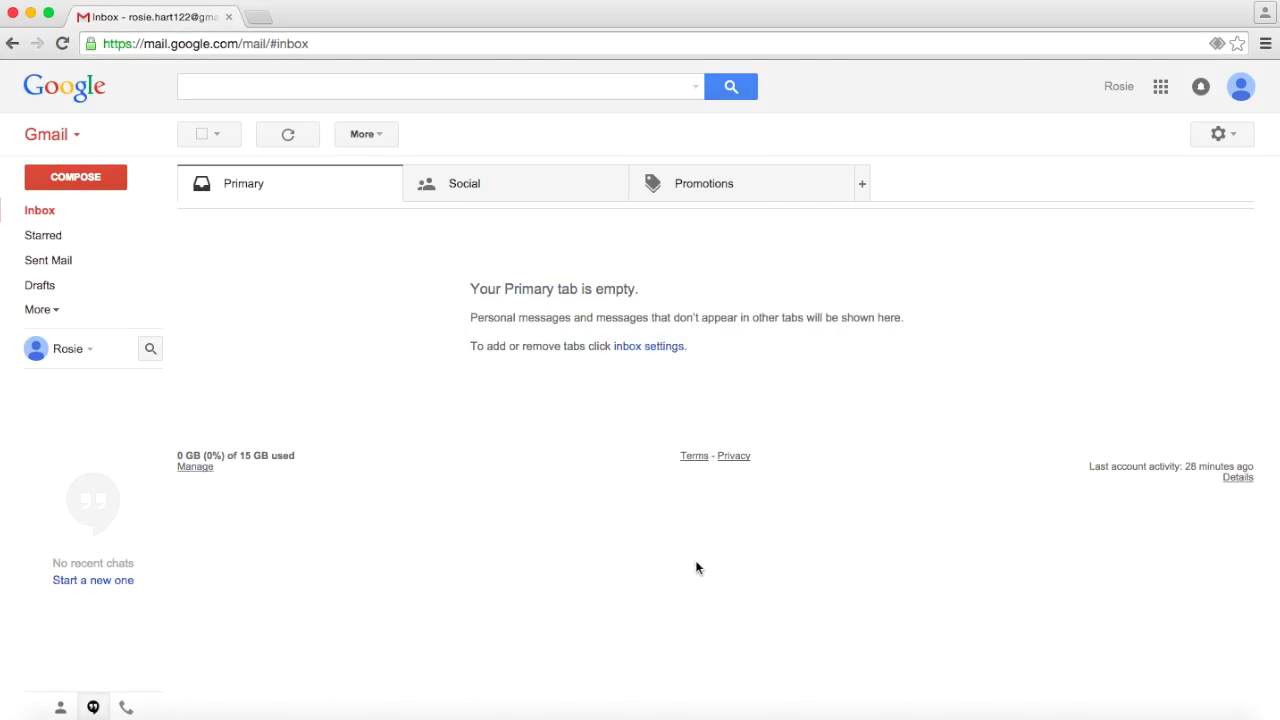
- Refresh the Gmail inbox and open the 'Mind Sense Spa - Appointment' email
click(62, 43)
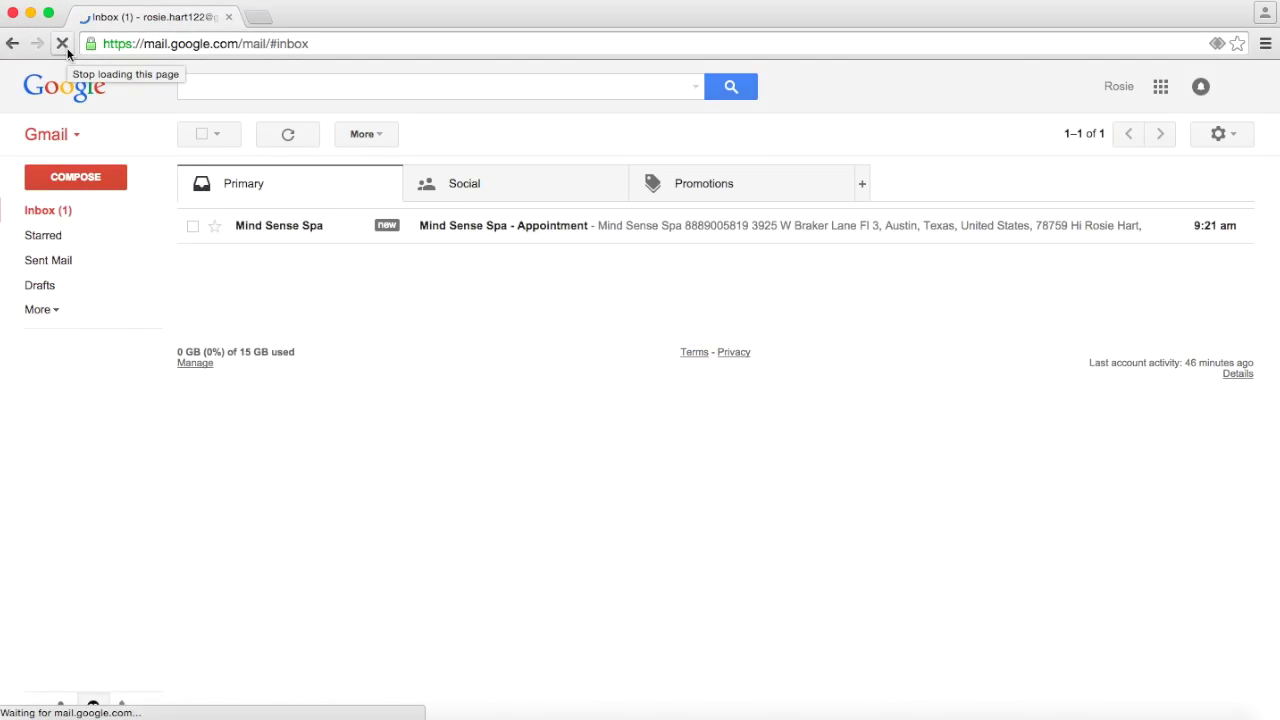
click(457, 229)
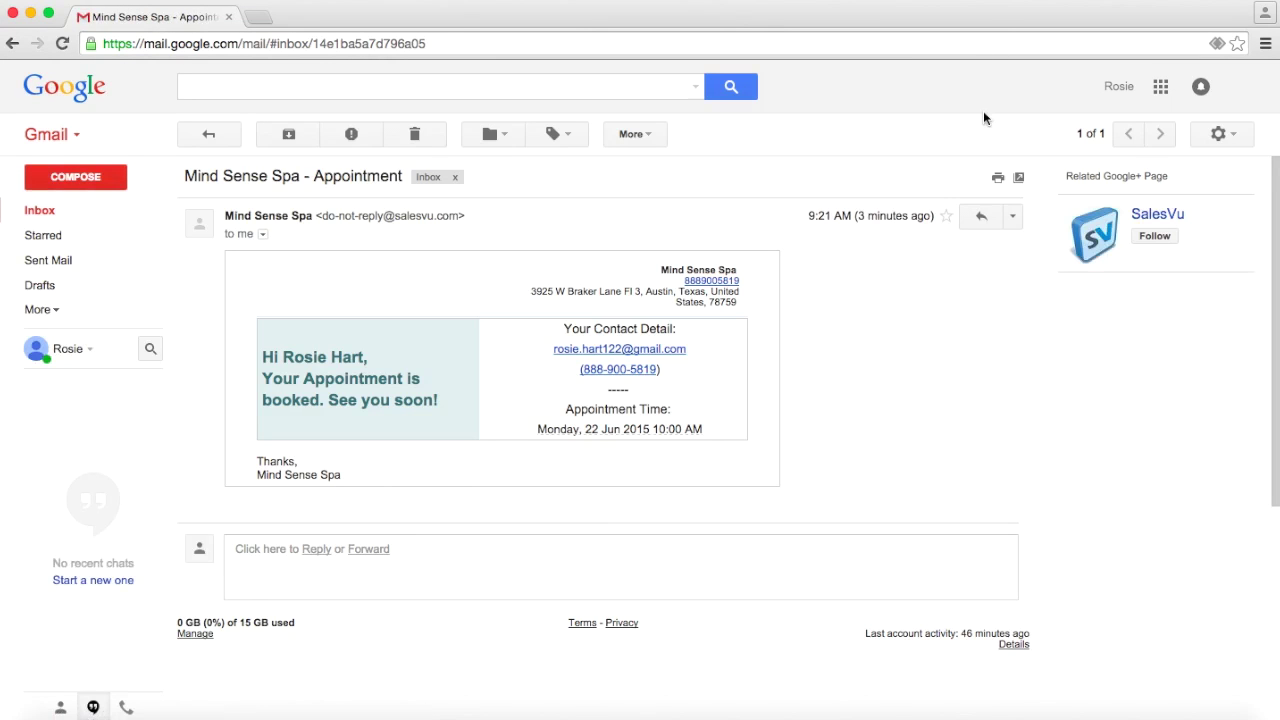